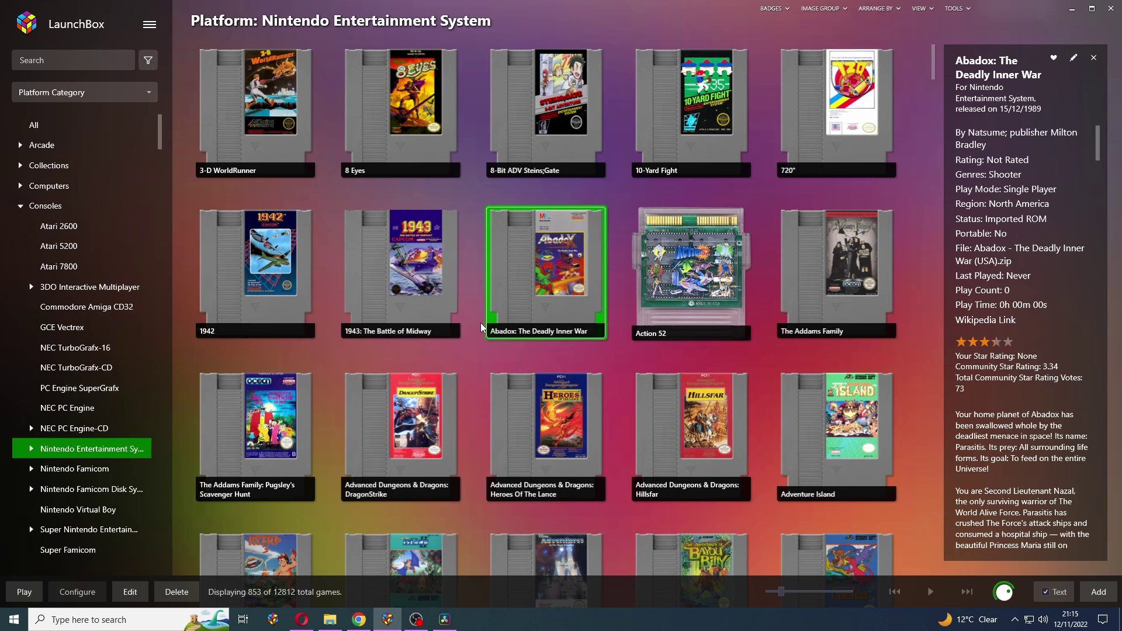
Look up which Retroarch cores are offered for launching Abadox: The Deadly Inner War
double_click(538, 288)
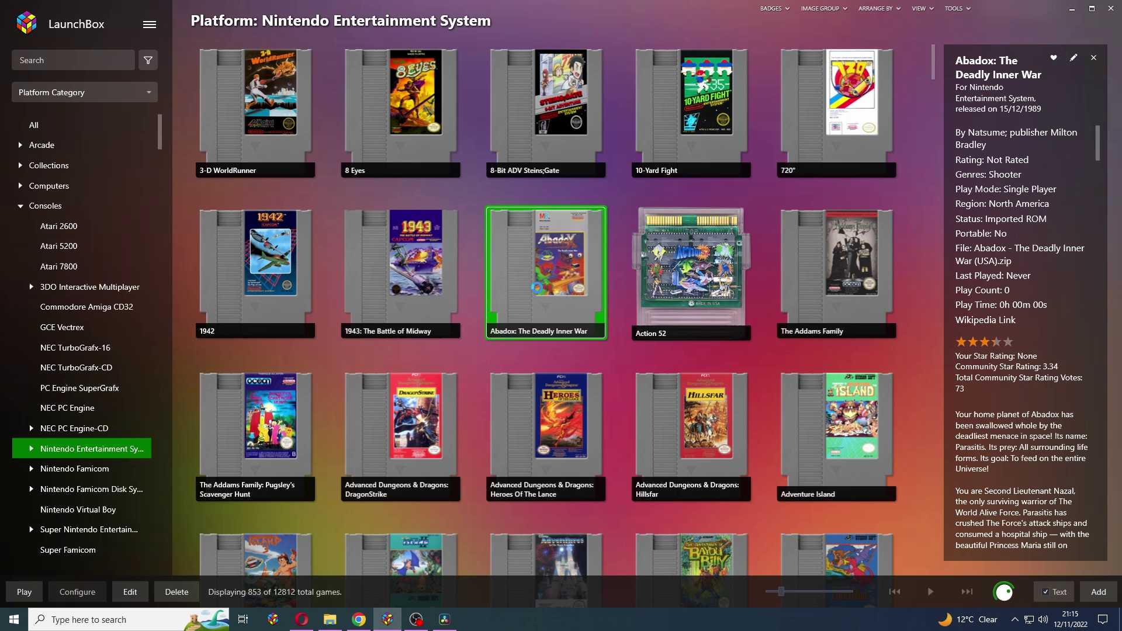
right_click(536, 287)
mouse_move(462, 323)
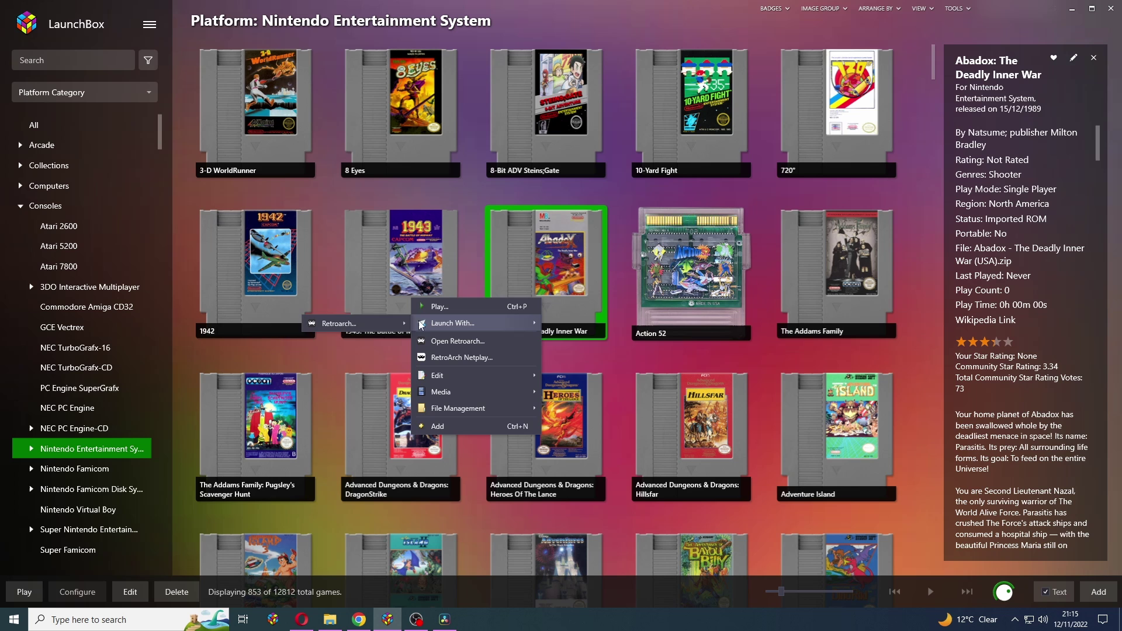
mouse_move(405, 318)
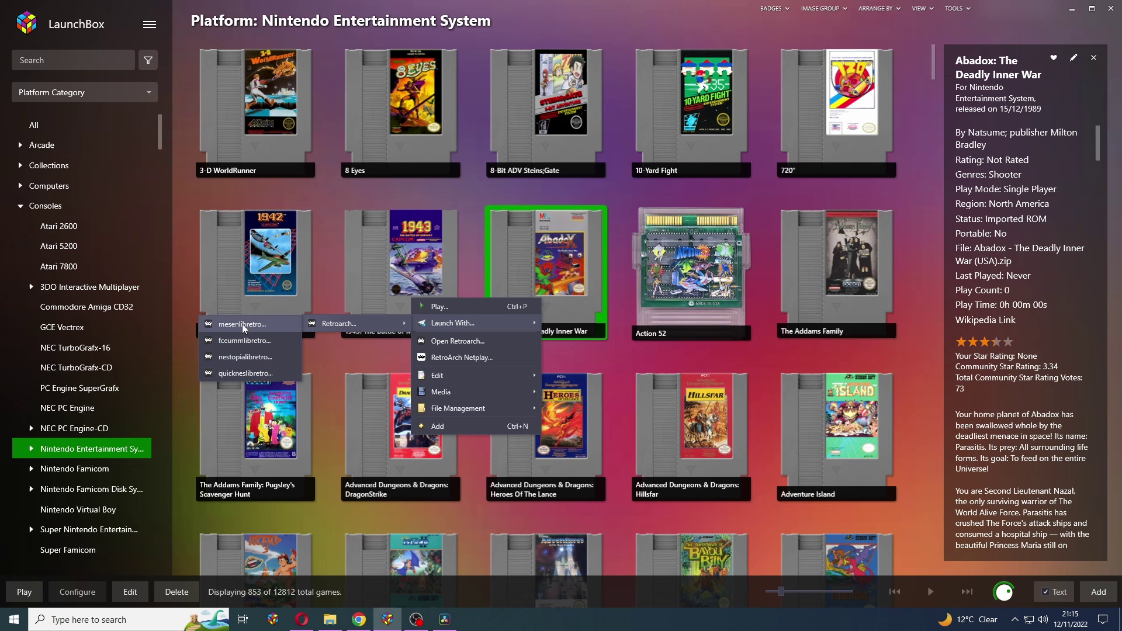
left_click(531, 273)
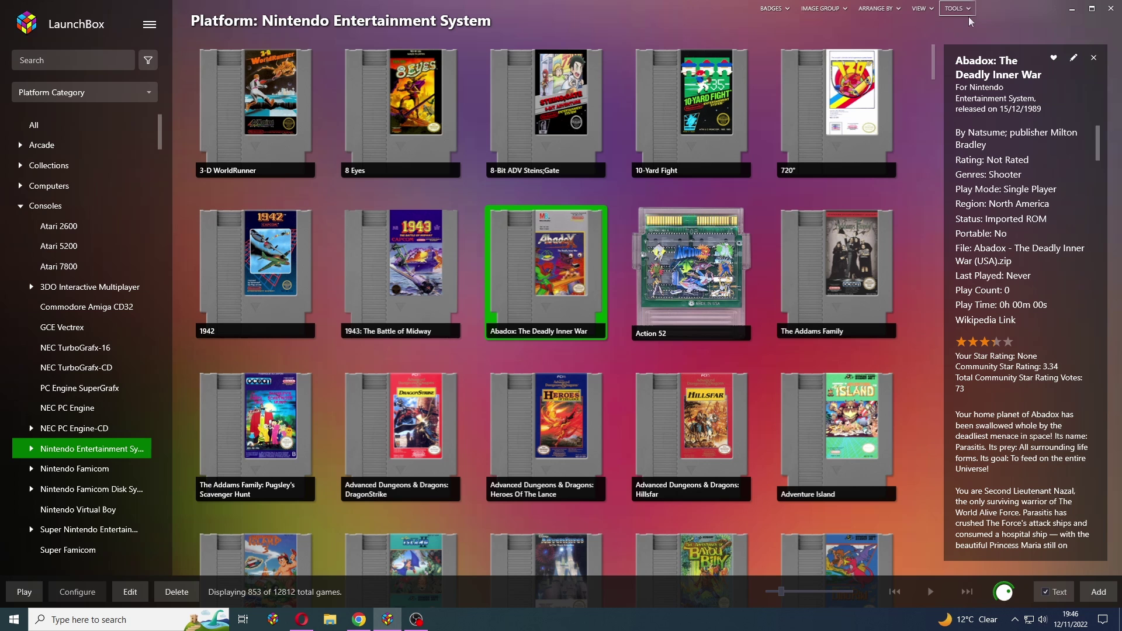
Open the associated platforms of the Retroarch emulator and select the Nintendo Entertainment System entry
left_click(959, 12)
mouse_move(908, 41)
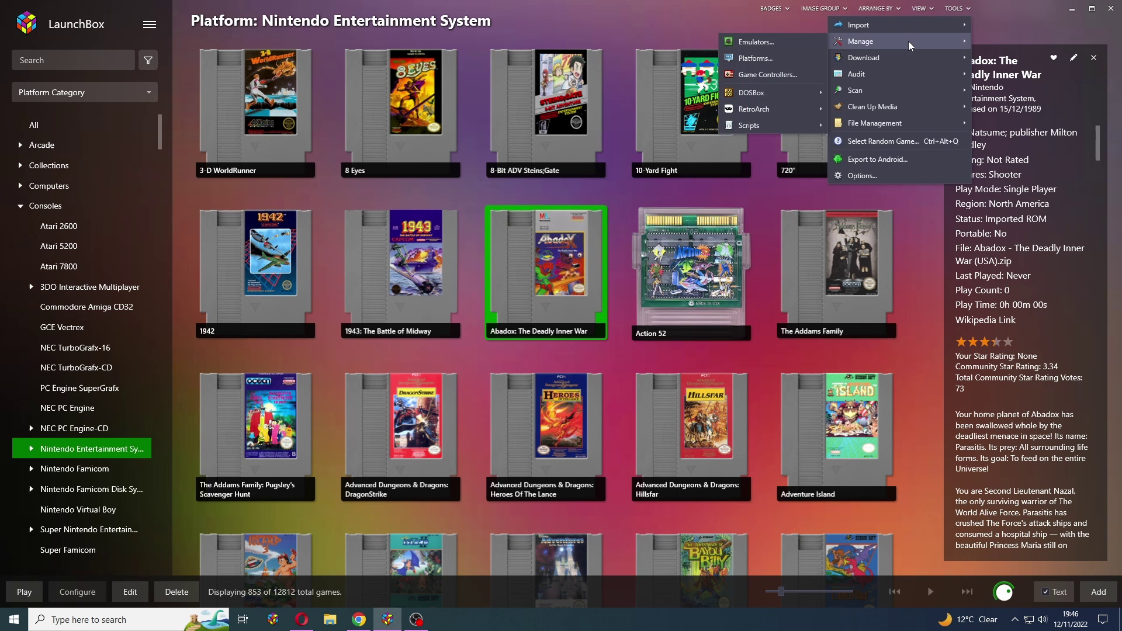
left_click(783, 41)
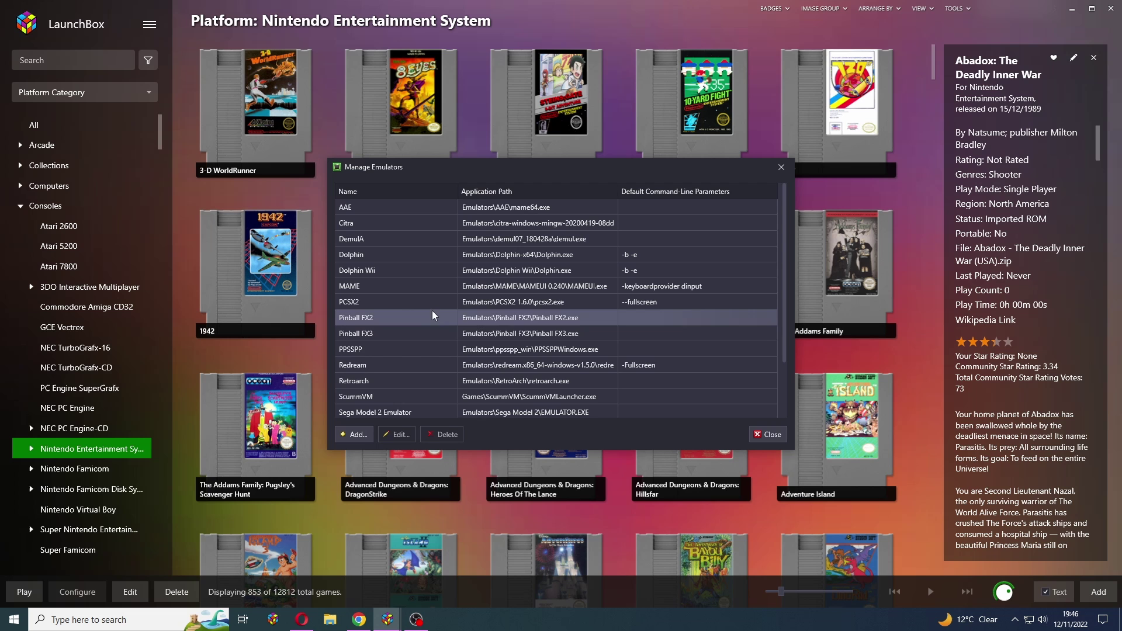
left_click(409, 378)
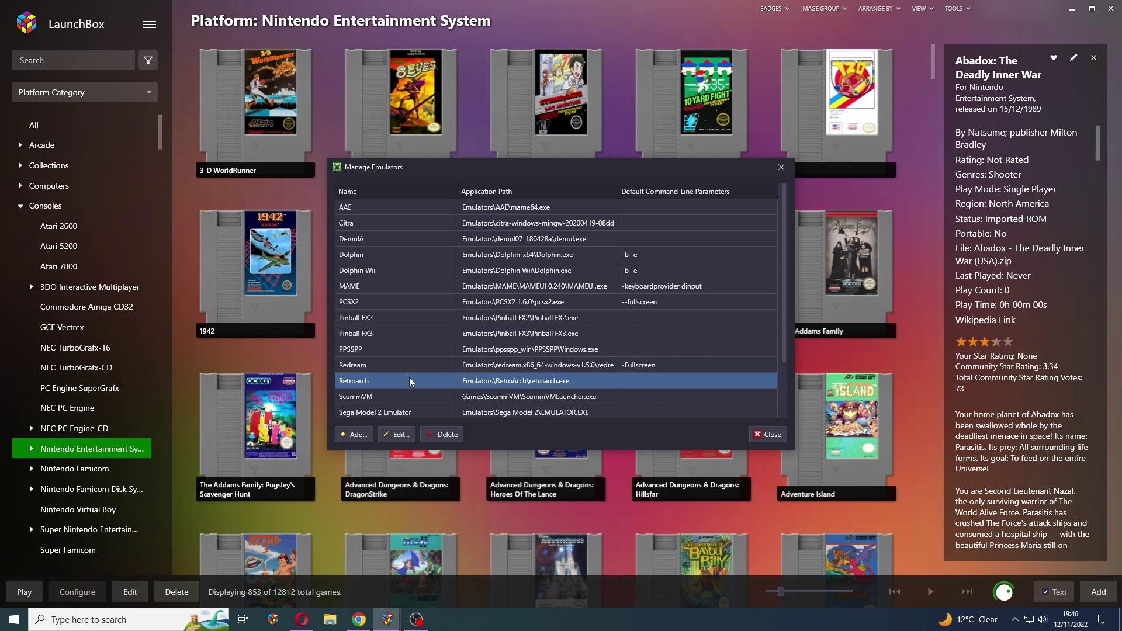
left_click(397, 436)
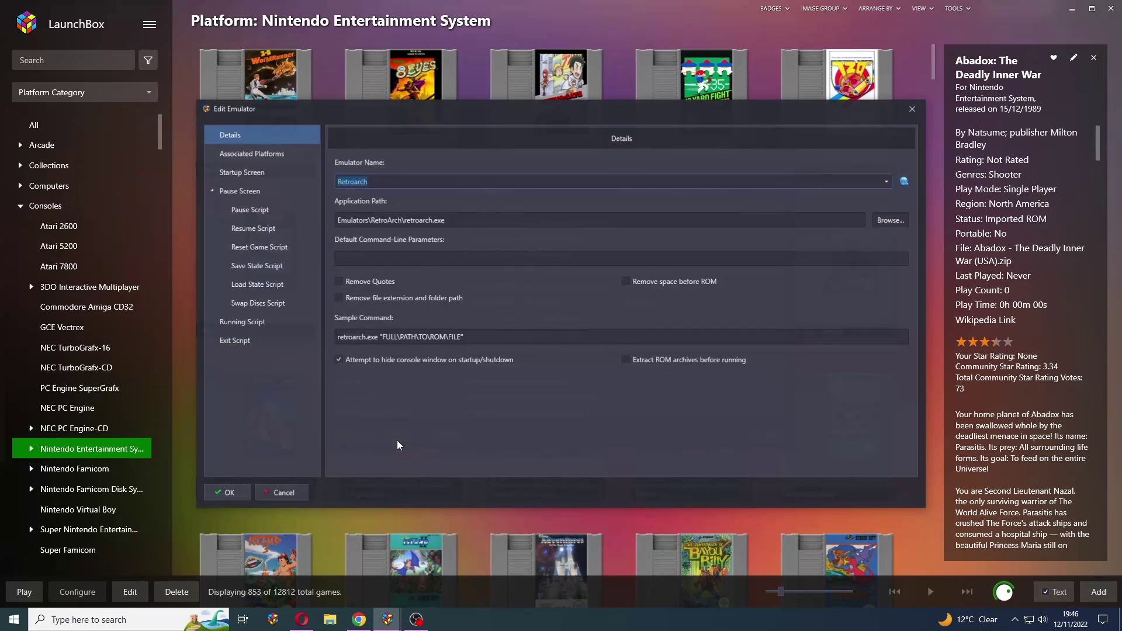
left_click(278, 155)
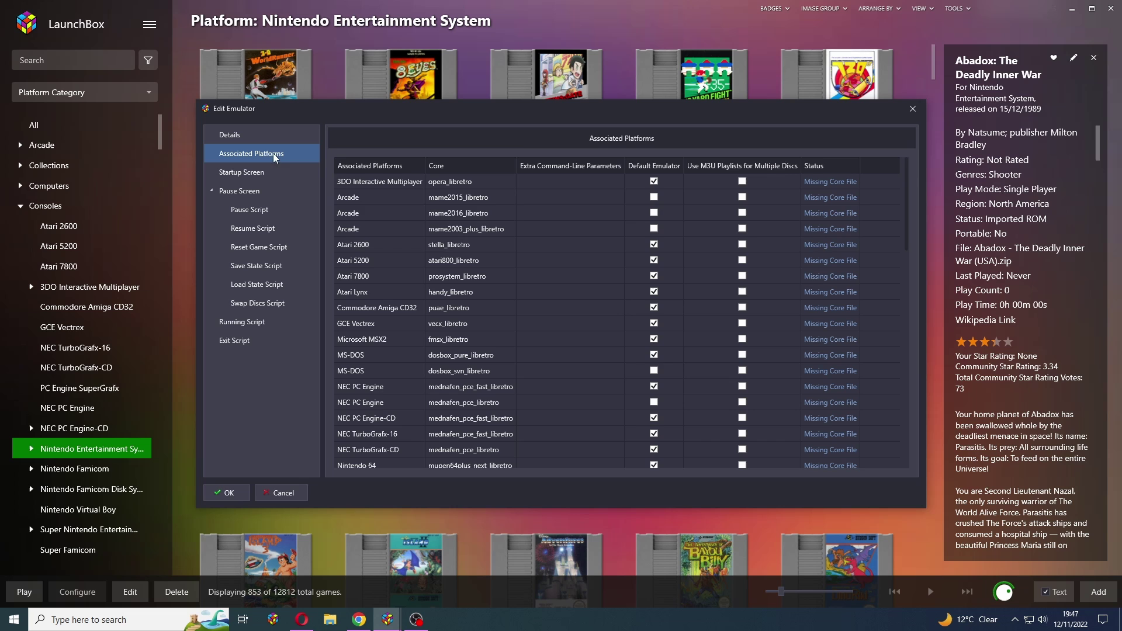
scroll(406, 213, "down", 5)
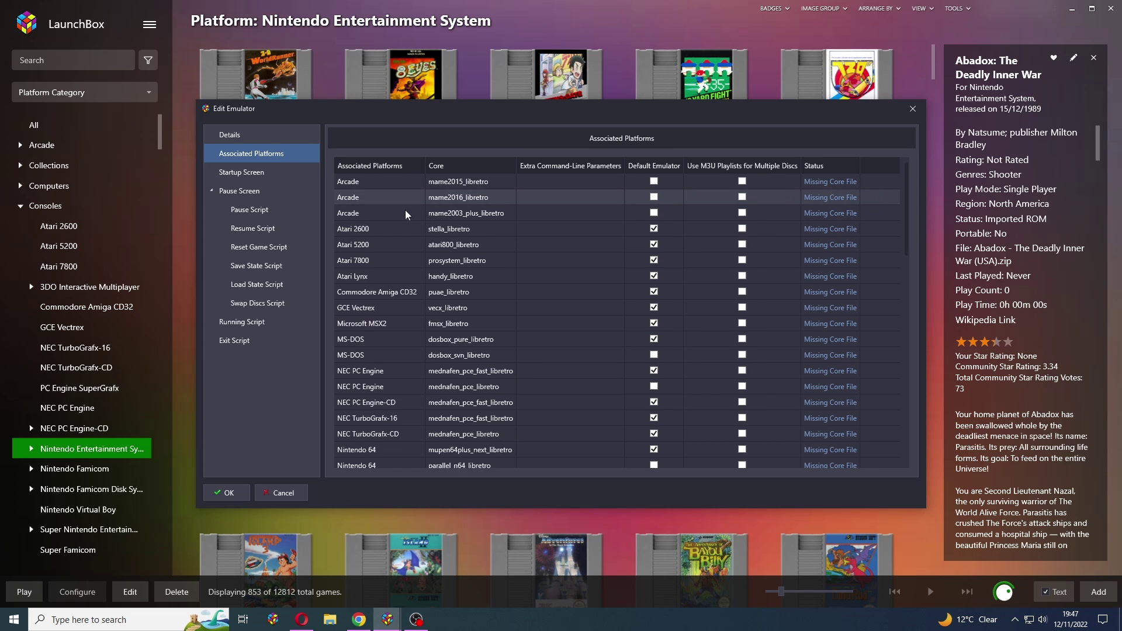
left_click(383, 307)
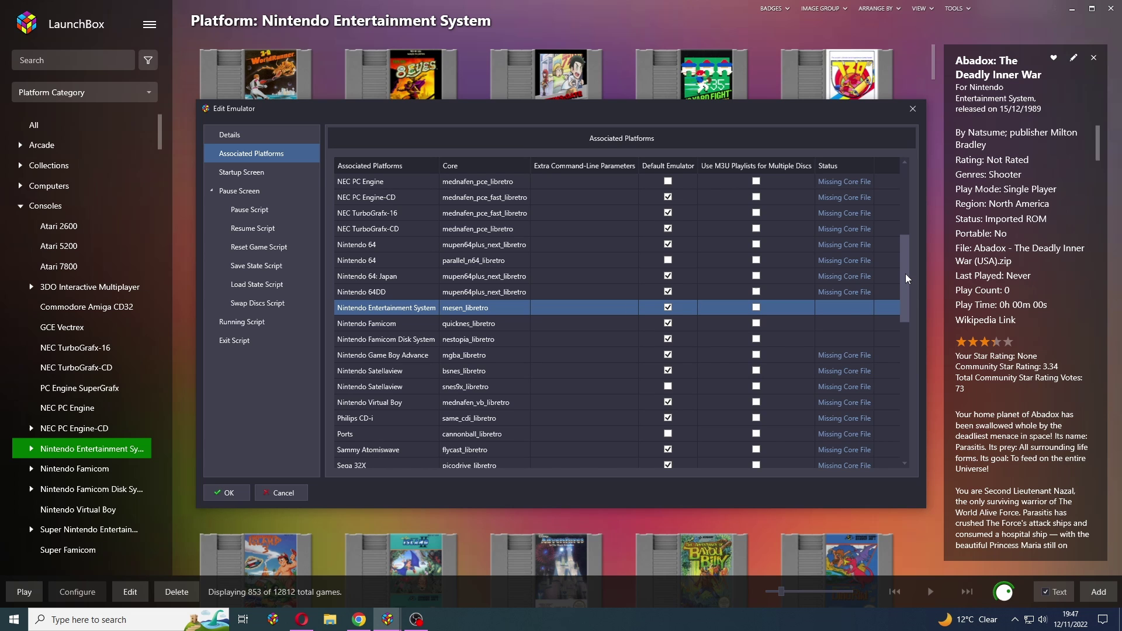
Add a Nintendo Entertainment System entry with the fceumm_libretro core at the end of the associated platforms
left_click_drag(905, 274, 906, 423)
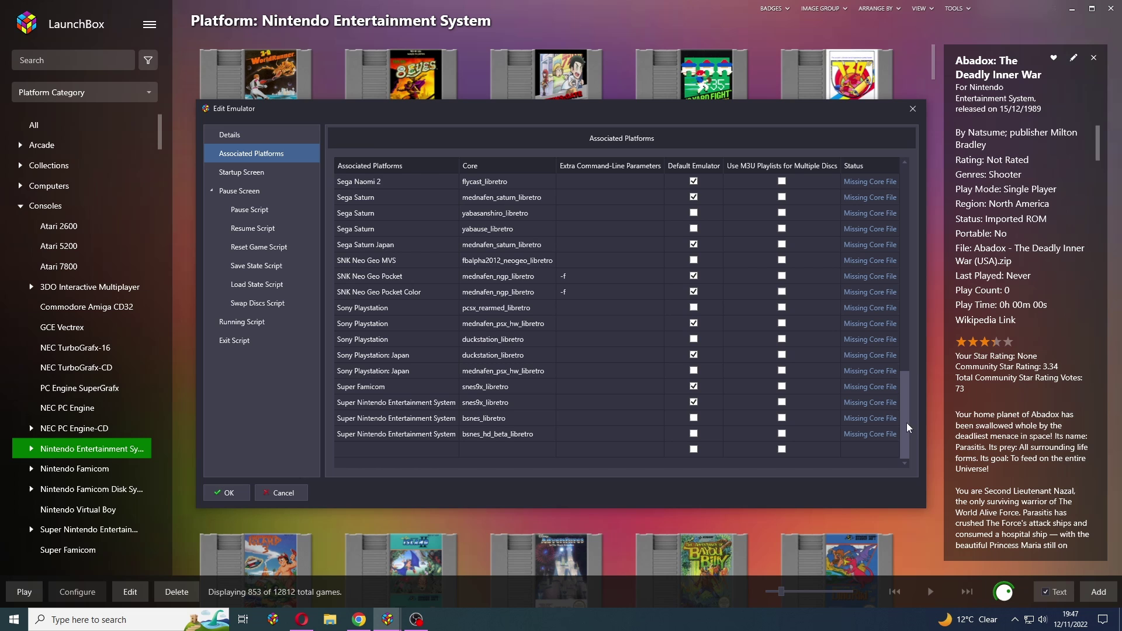
left_click(408, 453)
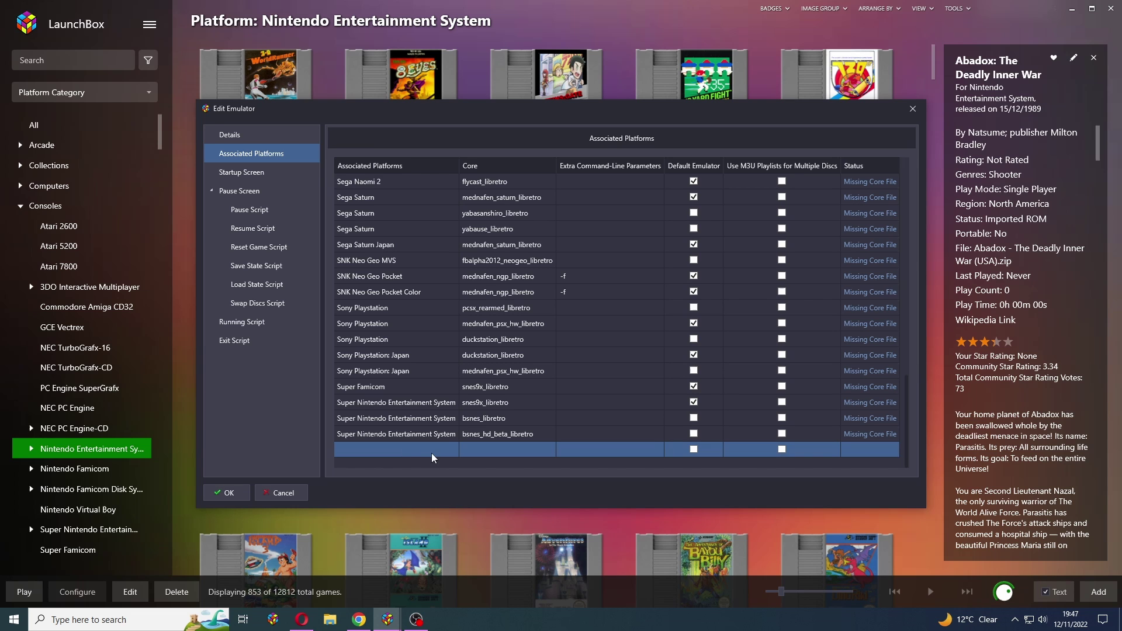
left_click(416, 452)
left_click(450, 454)
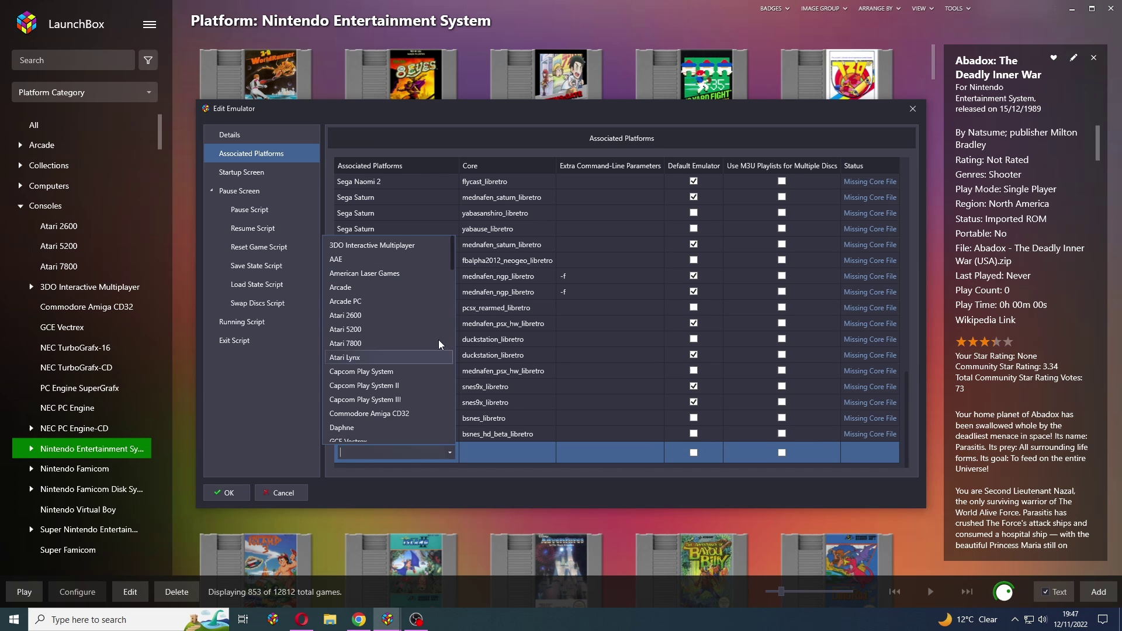
left_click_drag(450, 257, 450, 314)
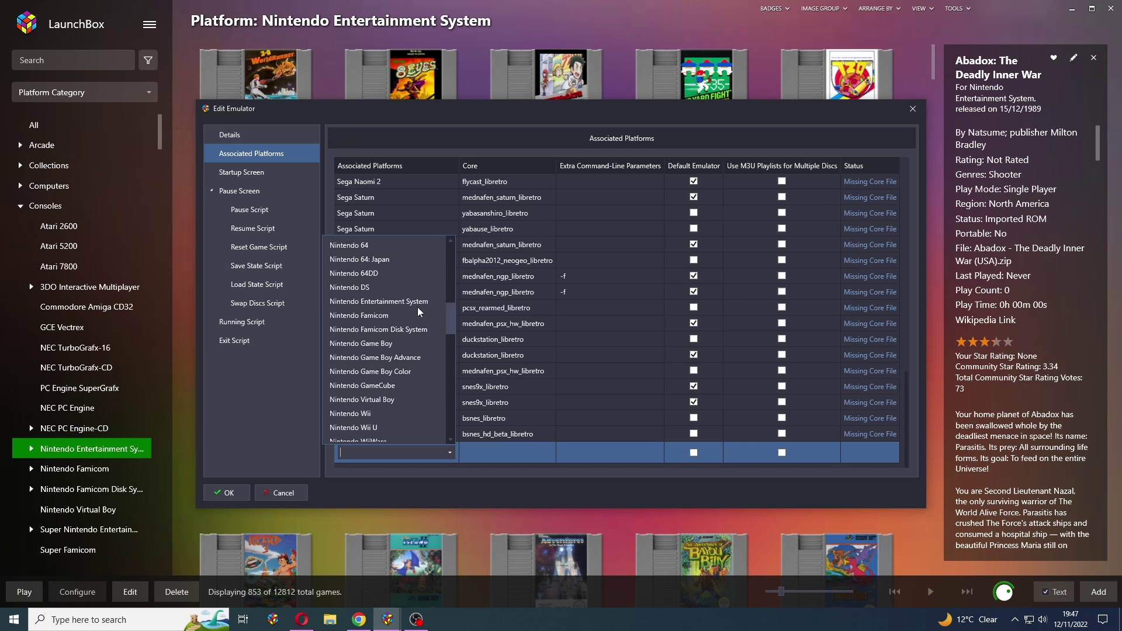
left_click(400, 300)
left_click(511, 454)
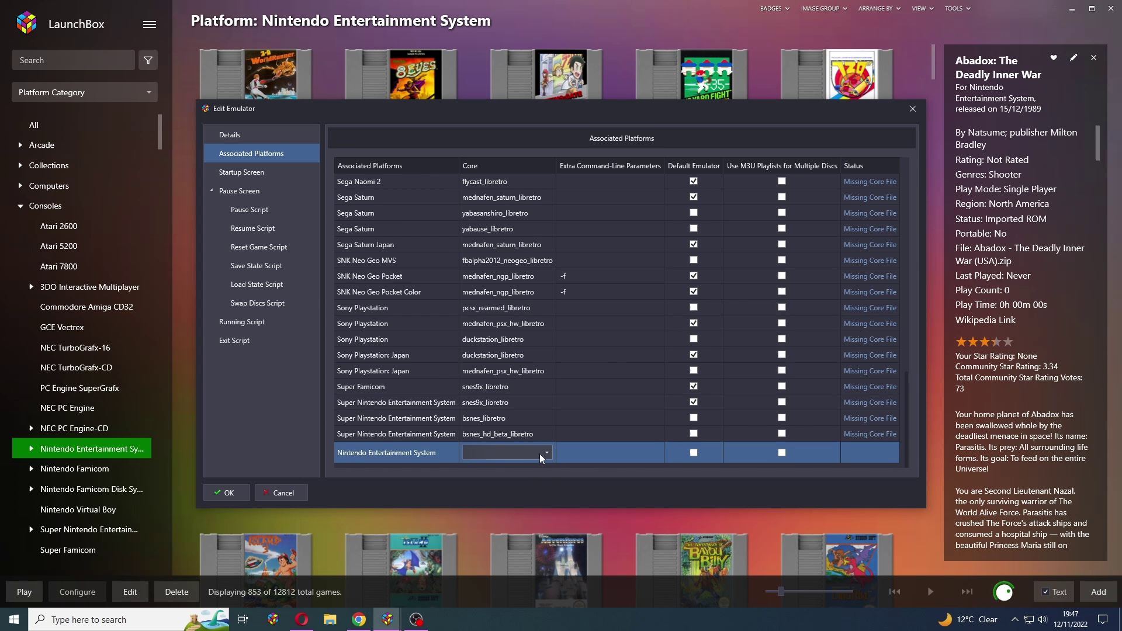
left_click(545, 453)
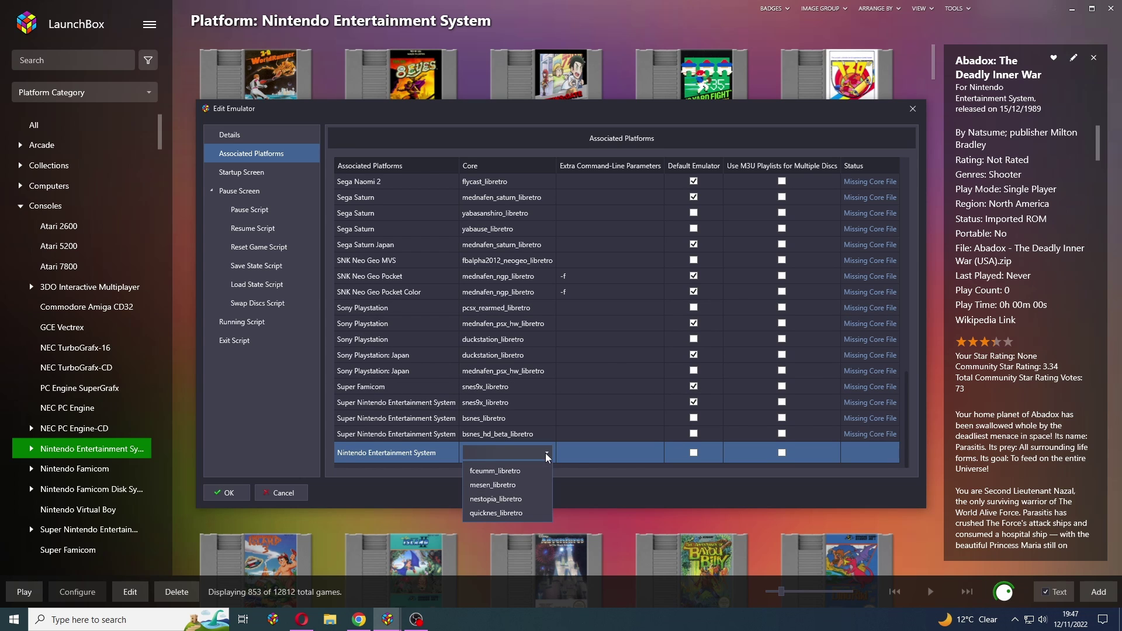
left_click(507, 470)
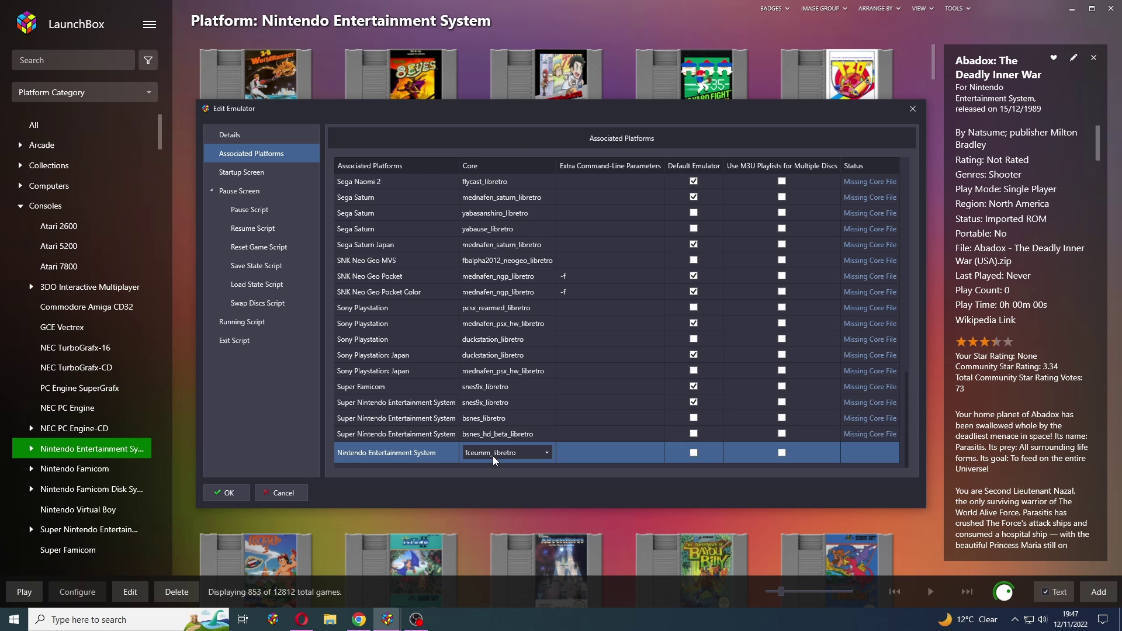
left_click(555, 428)
Add another Nintendo Entertainment System entry that uses the nestopia_libretro core
left_click(416, 451)
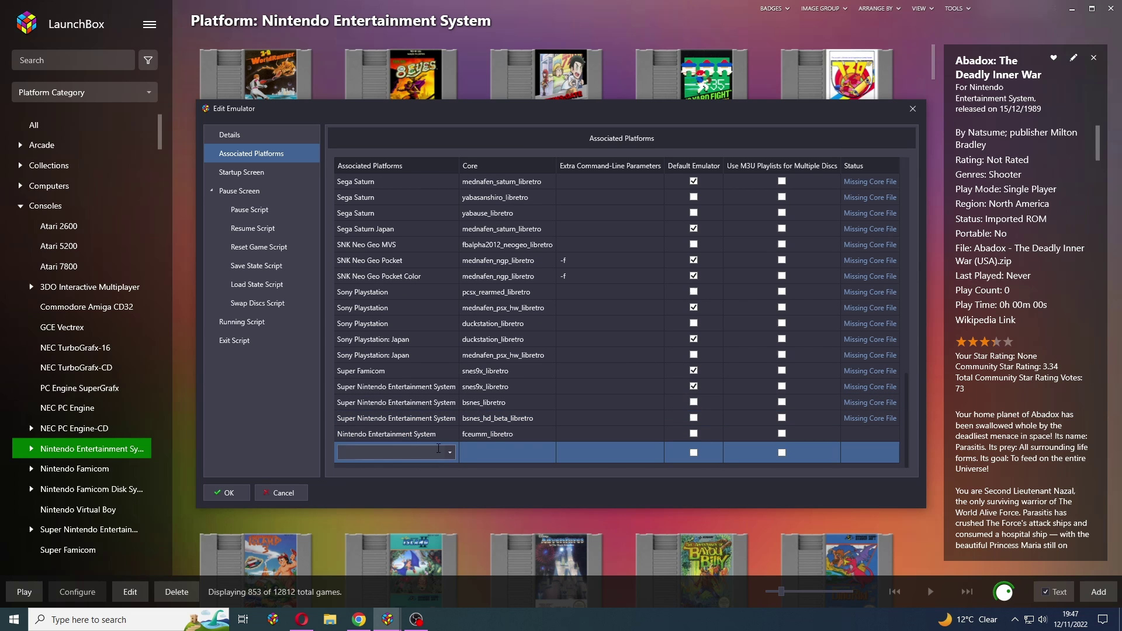
left_click(447, 454)
scroll(393, 314, "down", 15)
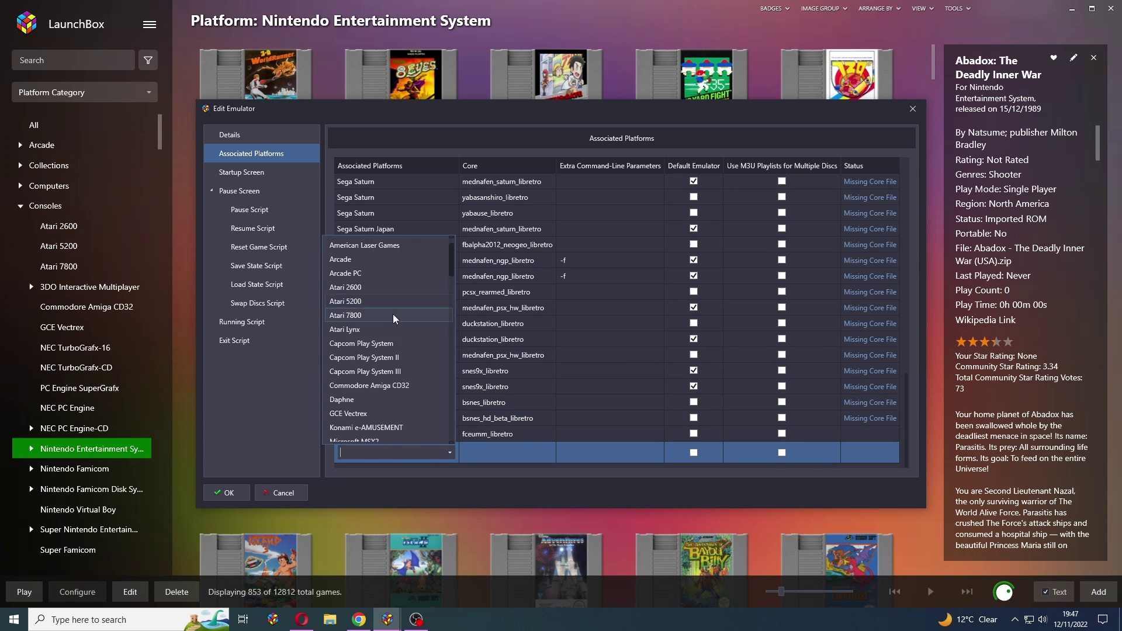
left_click(401, 413)
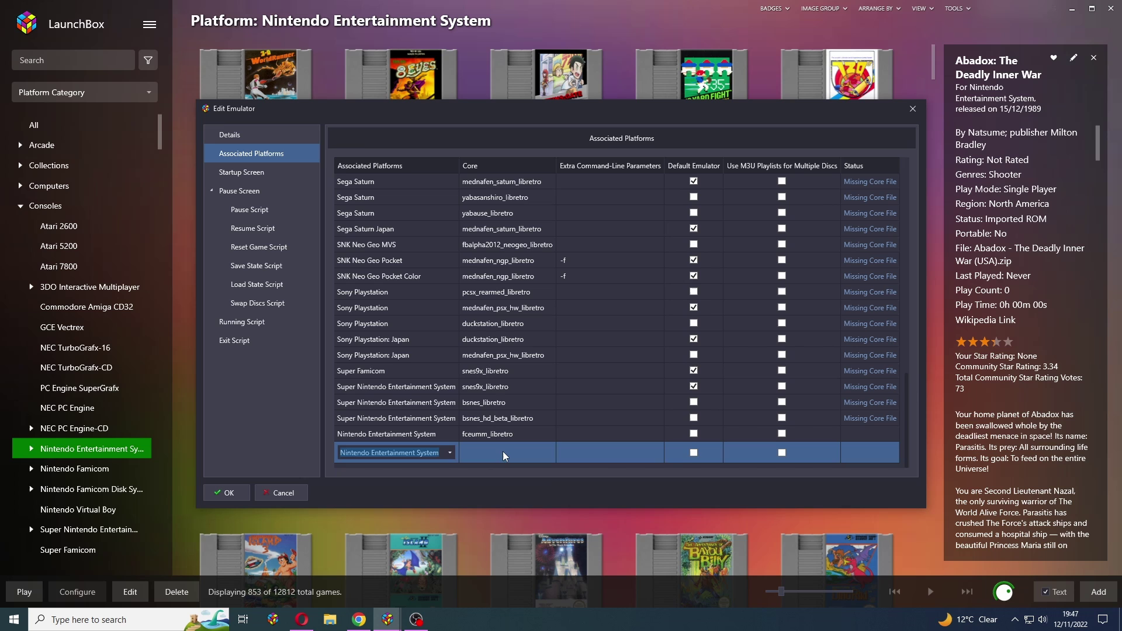
left_click(502, 451)
left_click(546, 452)
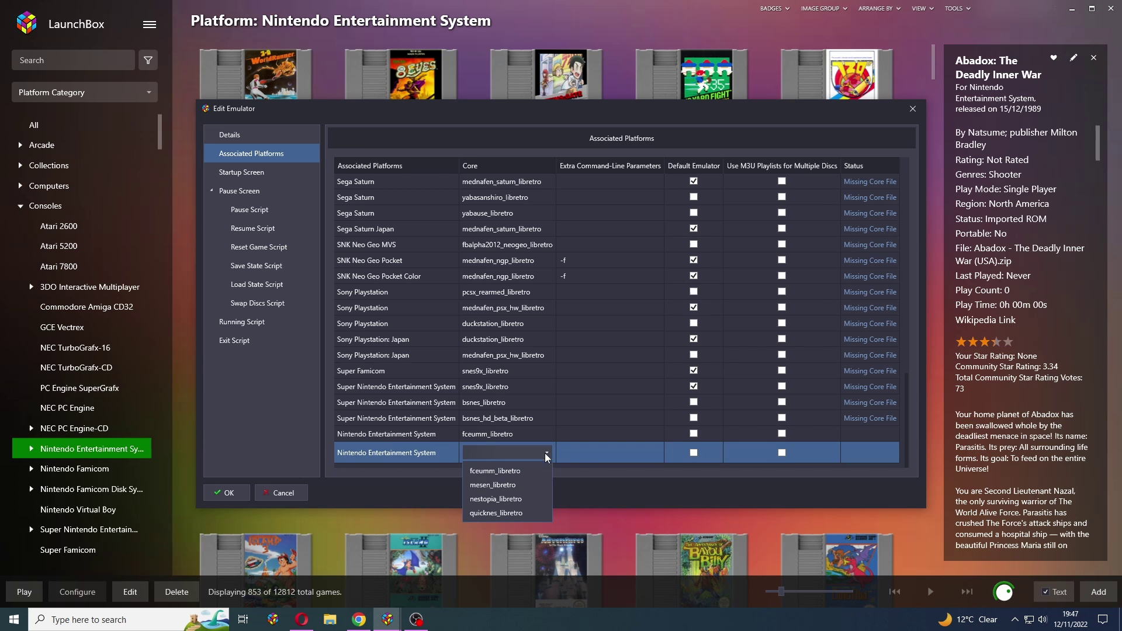
left_click(516, 498)
left_click(429, 453)
left_click(417, 459)
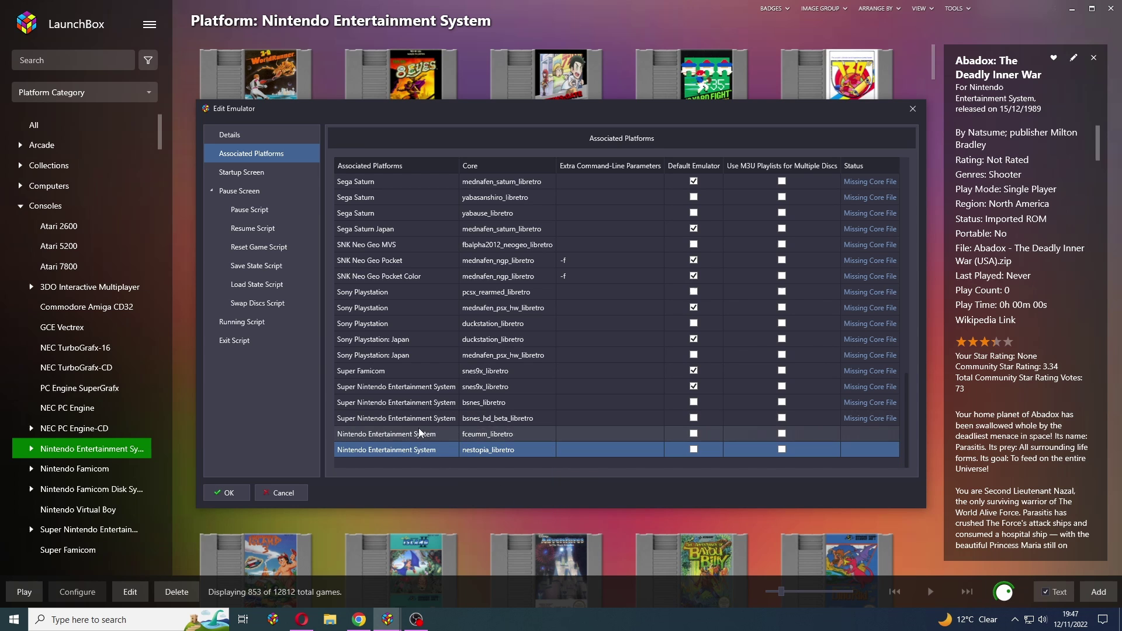
Add a further Nintendo Entertainment System entry that uses the quicknes_libretro core
left_click(423, 451)
left_click(452, 453)
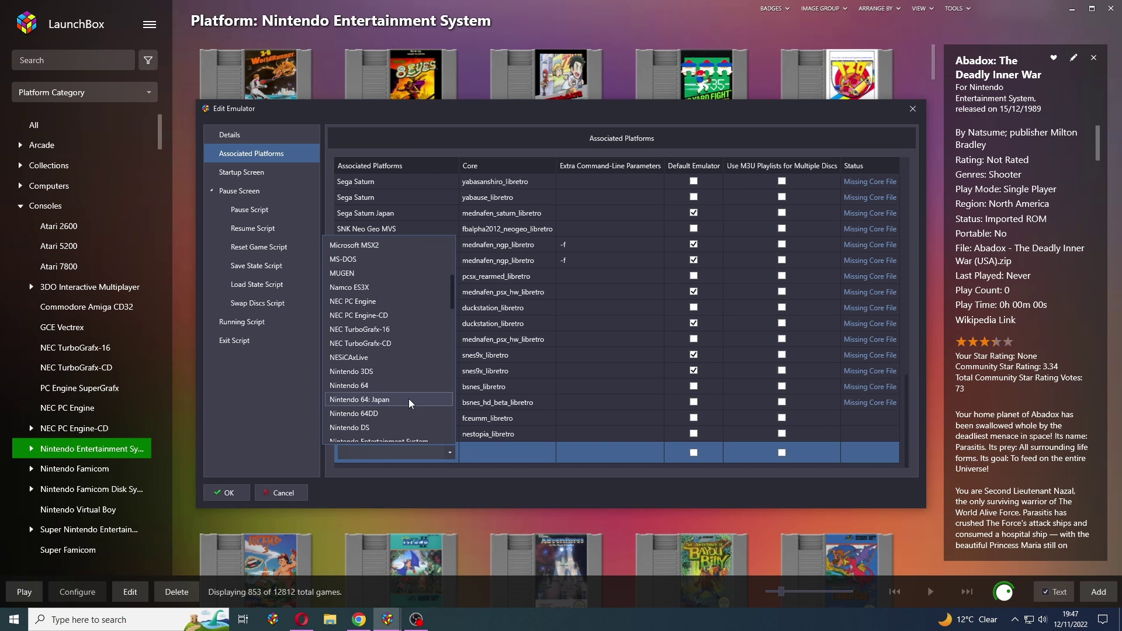
scroll(408, 398, "down", 1)
left_click(408, 399)
left_click(510, 446)
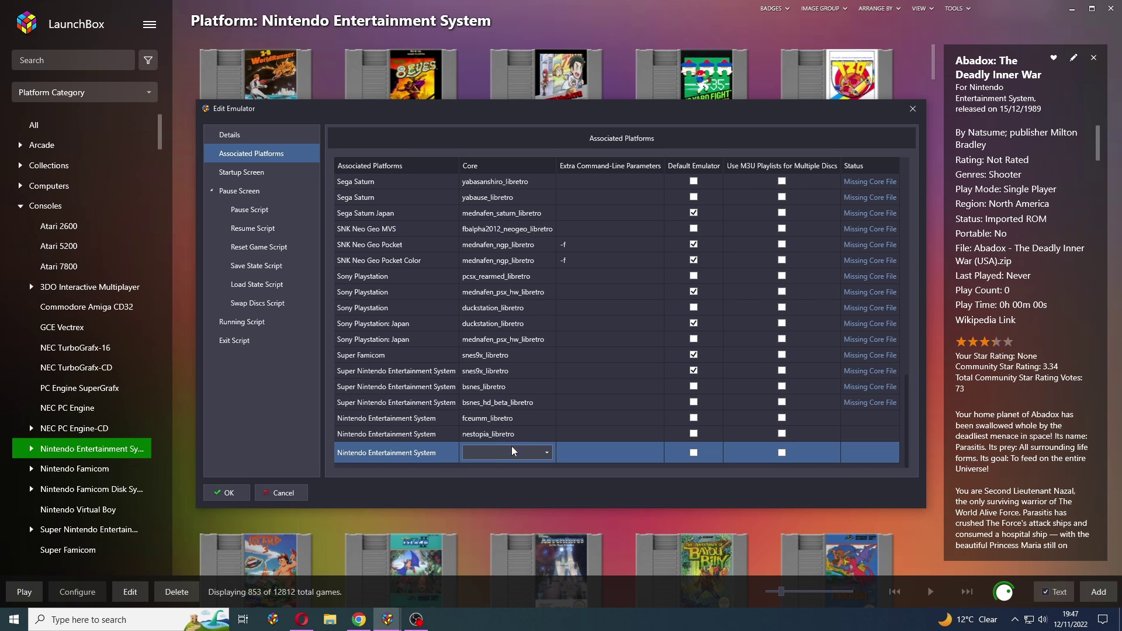
left_click(545, 452)
left_click(508, 512)
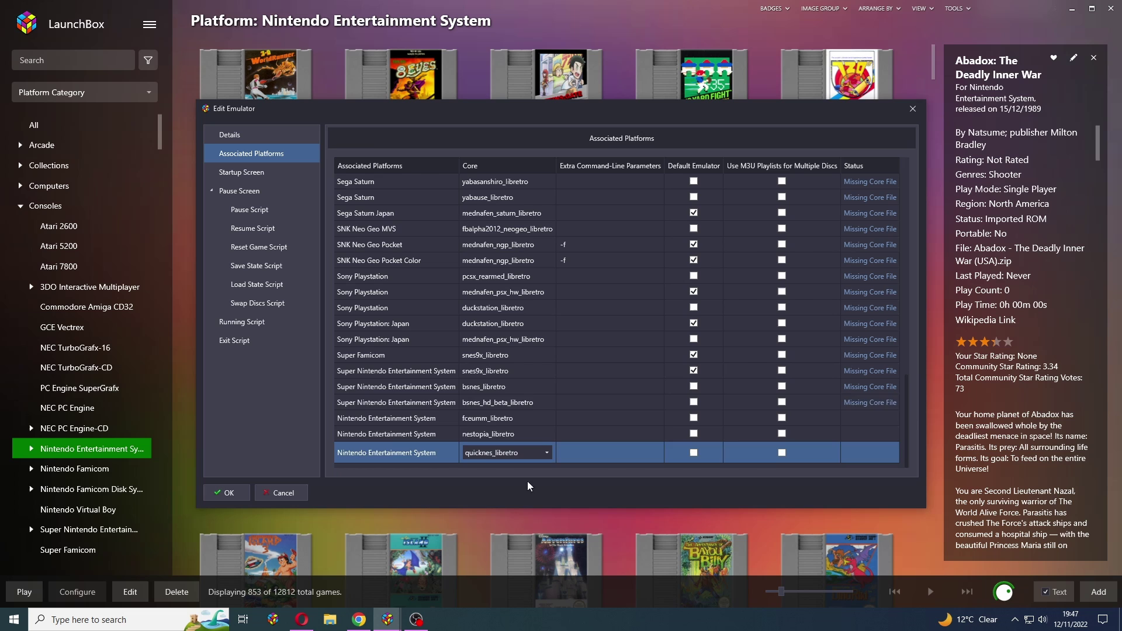
left_click(552, 398)
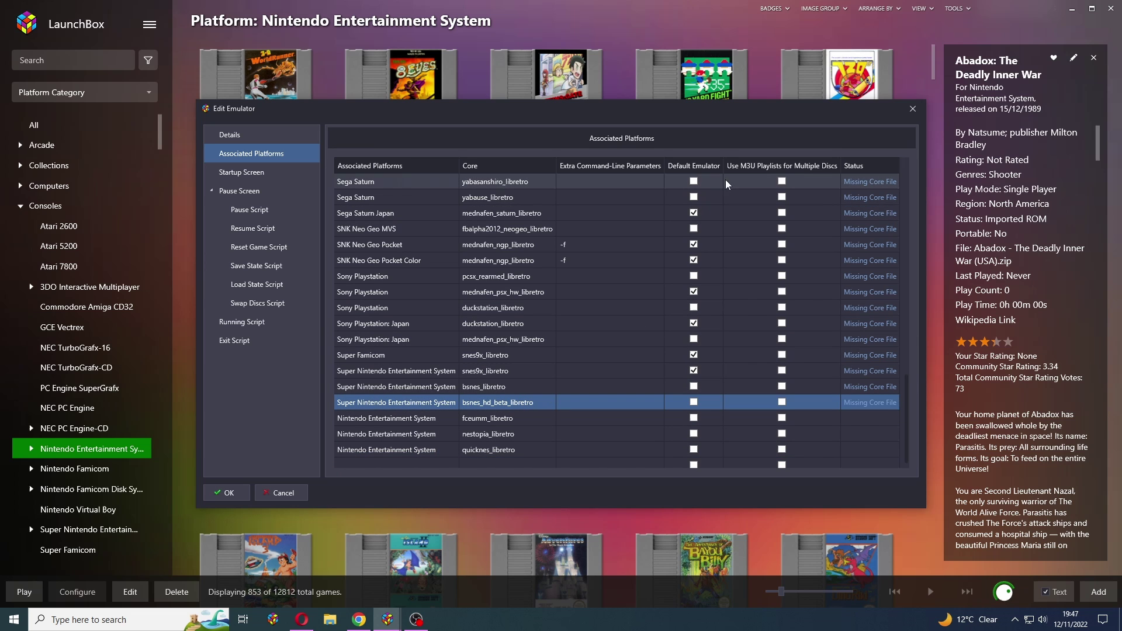
Save the Retroarch emulator changes and close the emulator manager
left_click(512, 418)
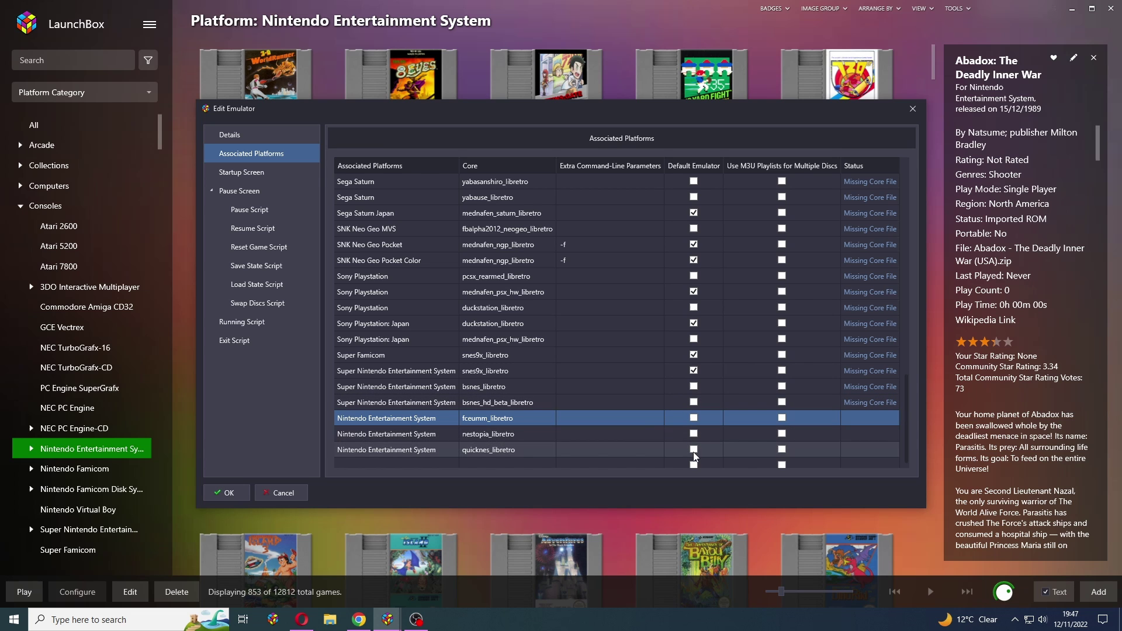
left_click(237, 496)
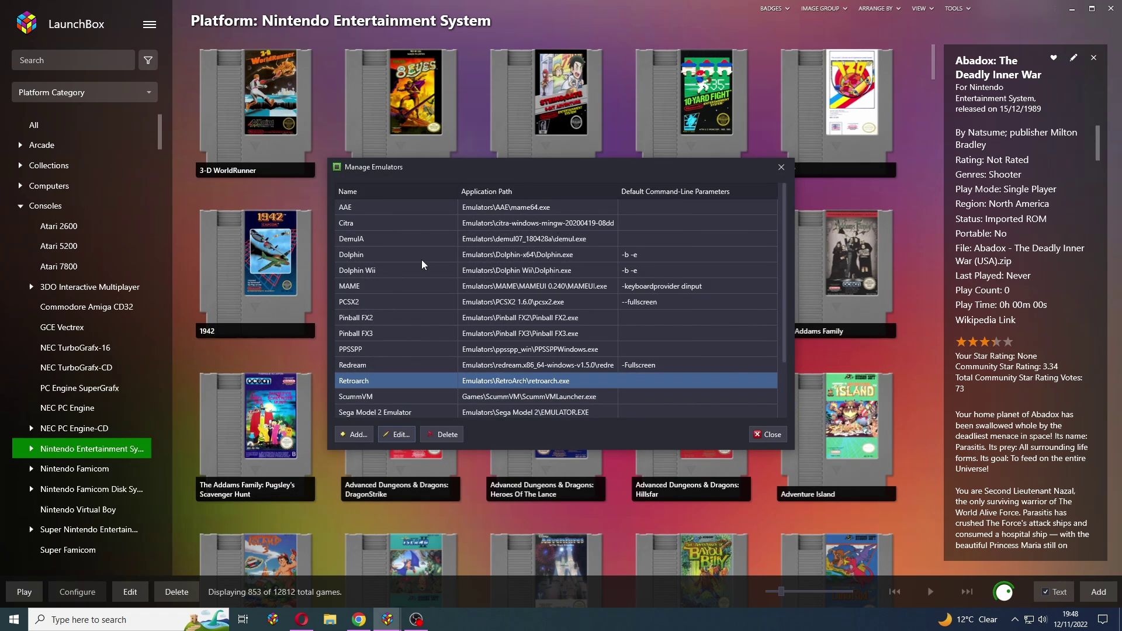
left_click(769, 434)
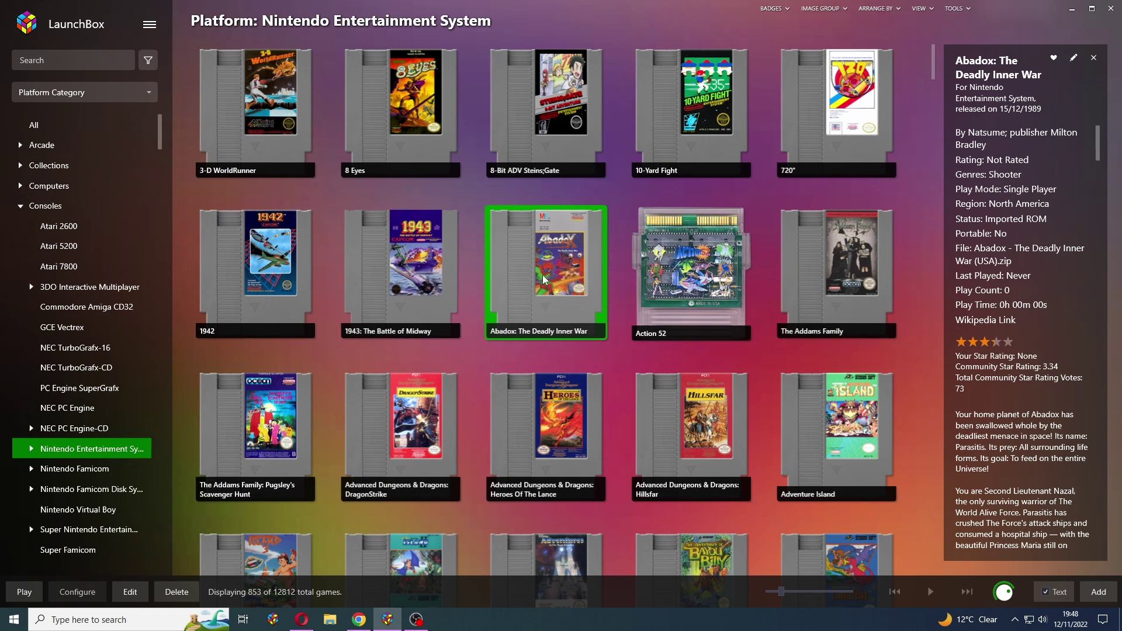
Check the Retroarch launch options available for the game Action 52
left_click(684, 292)
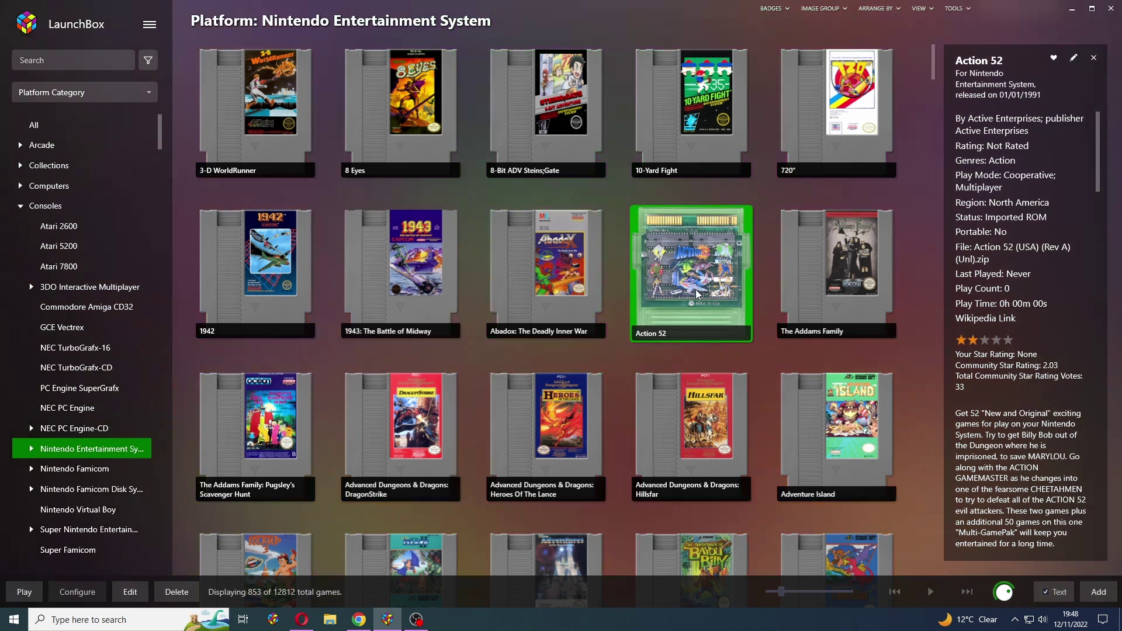
right_click(695, 299)
mouse_move(635, 331)
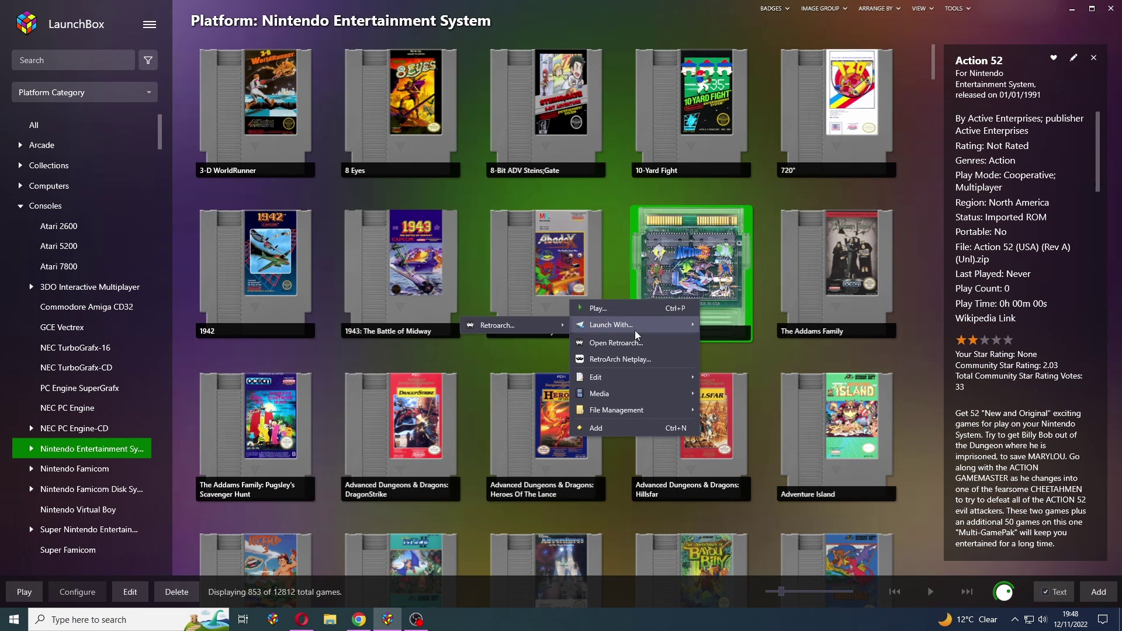
mouse_move(540, 321)
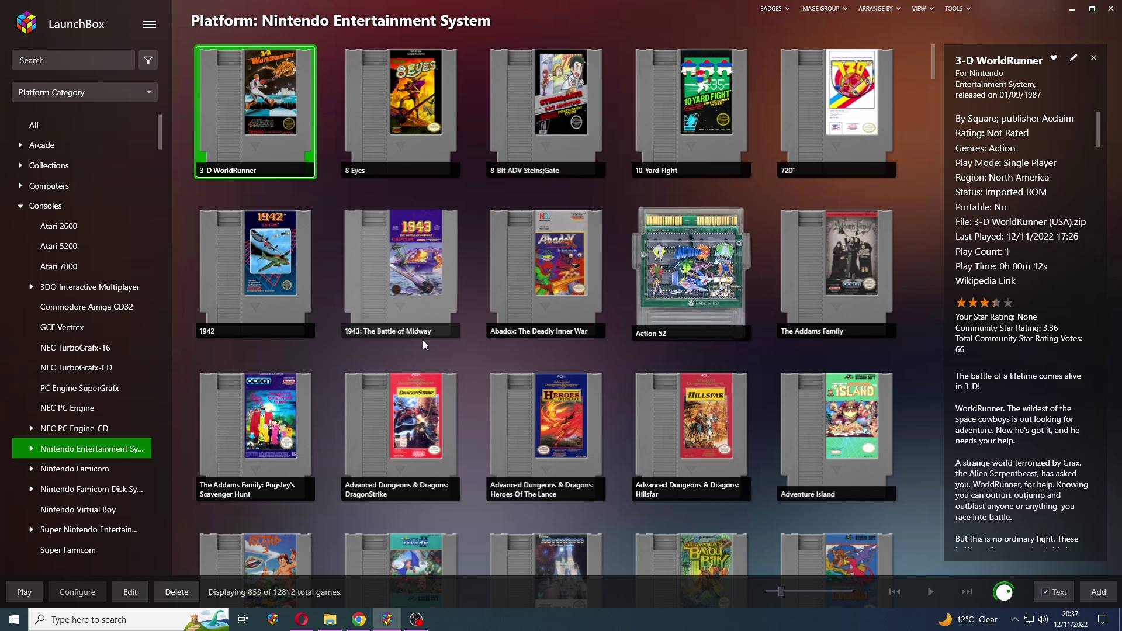
Copy the custom command-line parameters from 3-D WorldRunner's emulation settings and close the game editor without saving
right_click(261, 112)
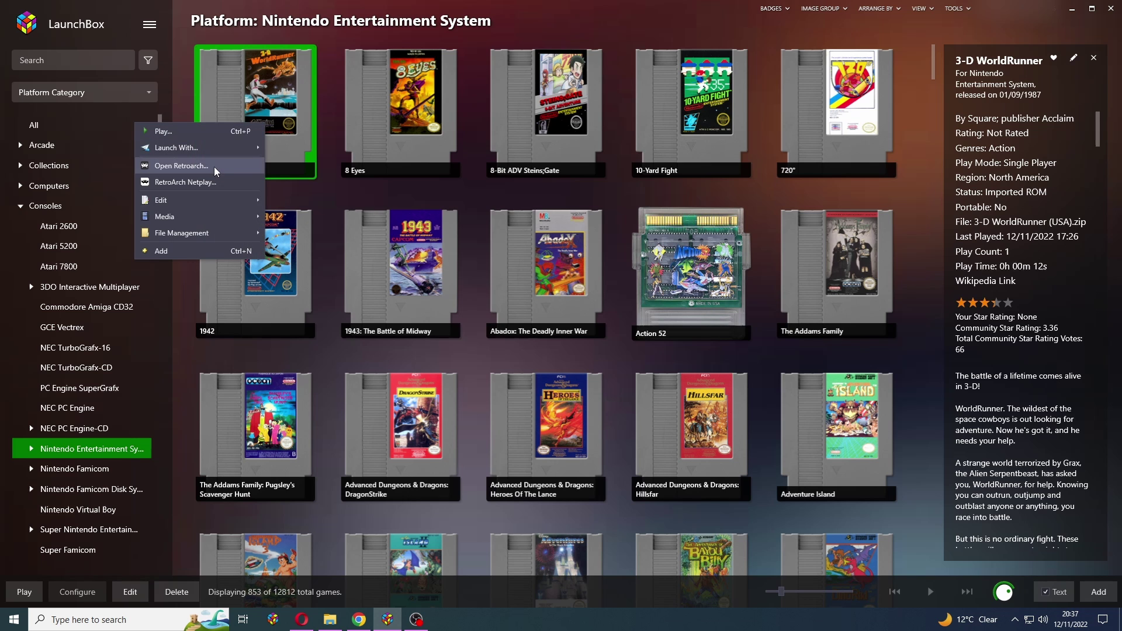
mouse_move(204, 201)
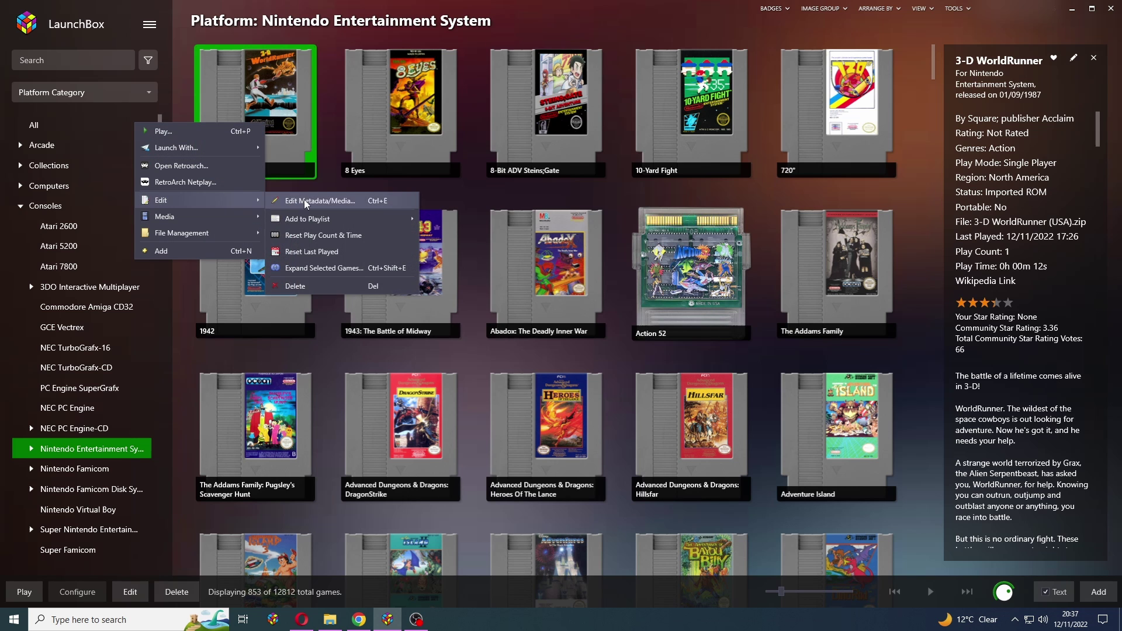
left_click(311, 201)
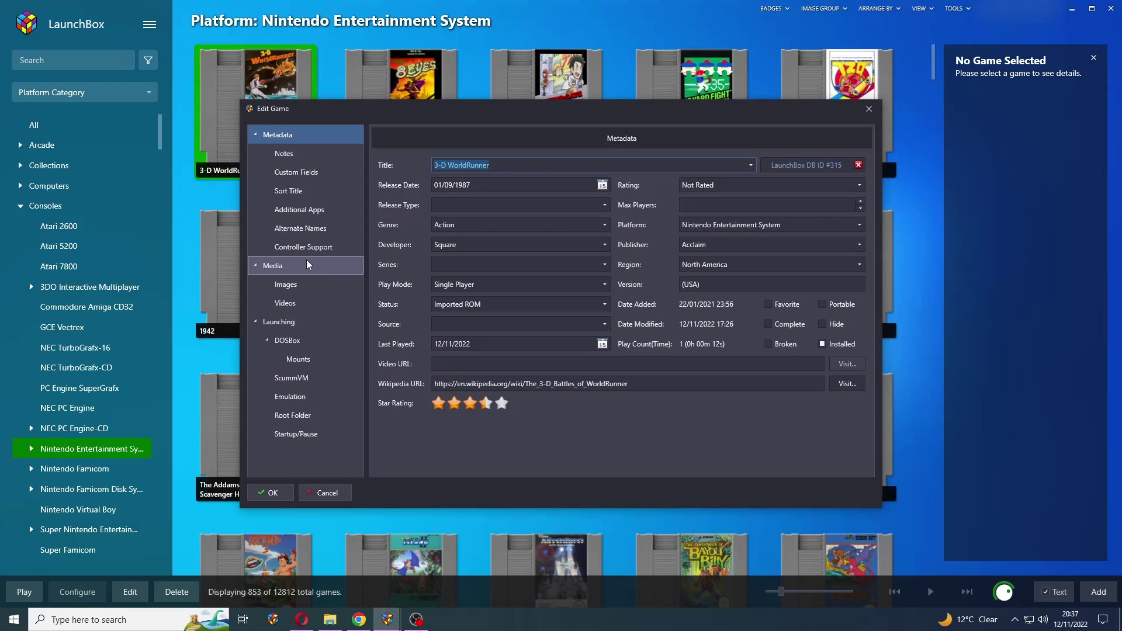
left_click(308, 398)
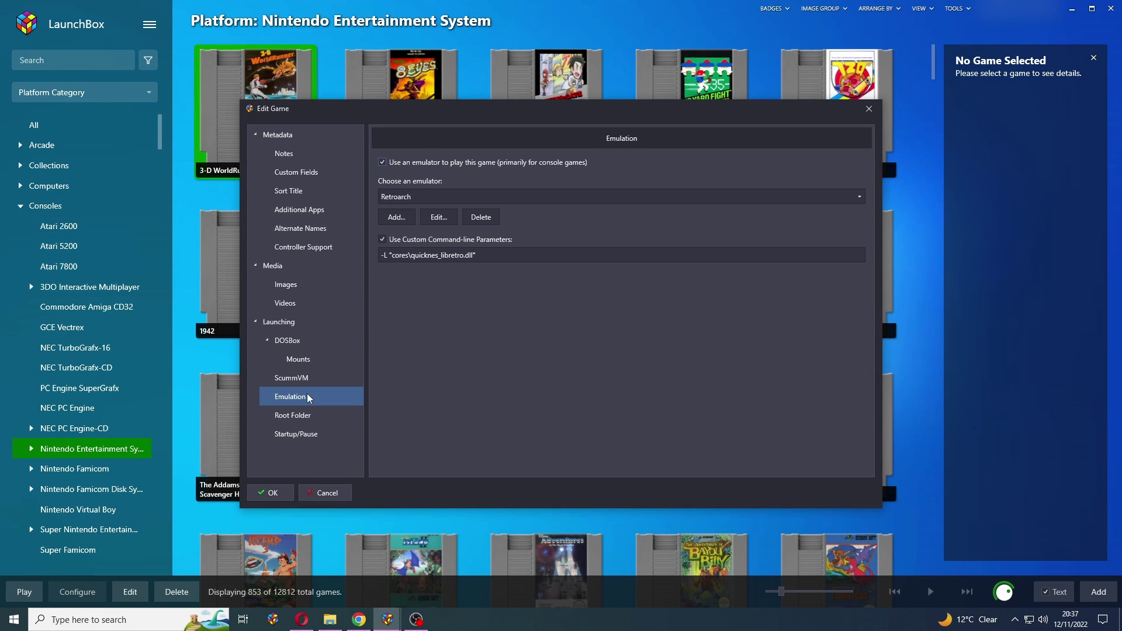
left_click(492, 257)
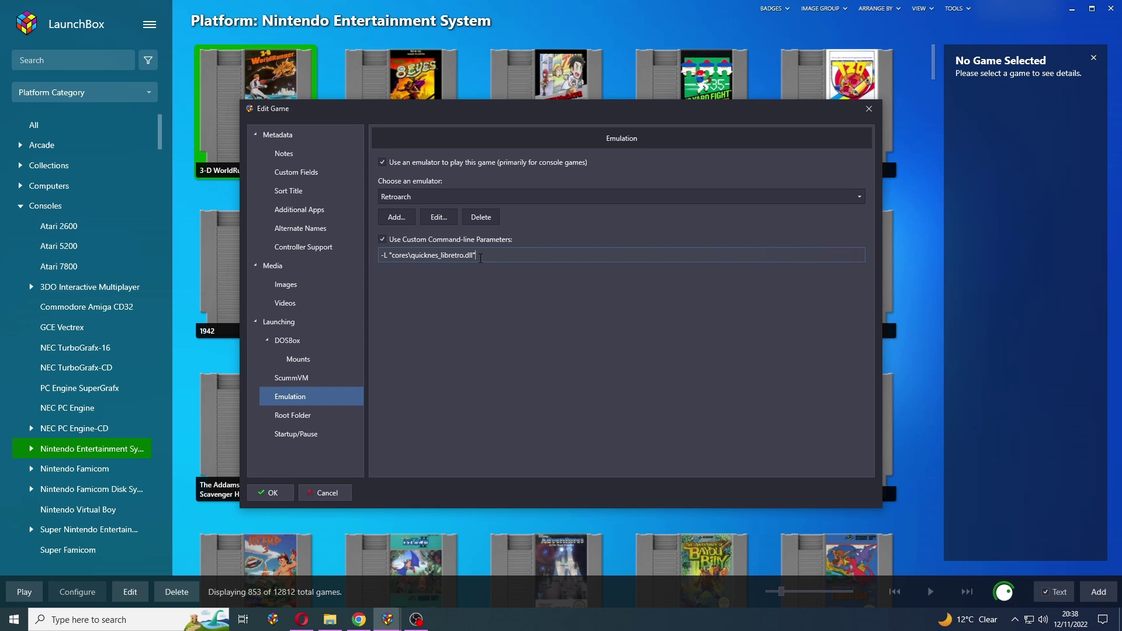
left_click_drag(410, 254, 442, 256)
left_click(443, 256)
left_click_drag(478, 255, 387, 261)
key("ctrl+c")
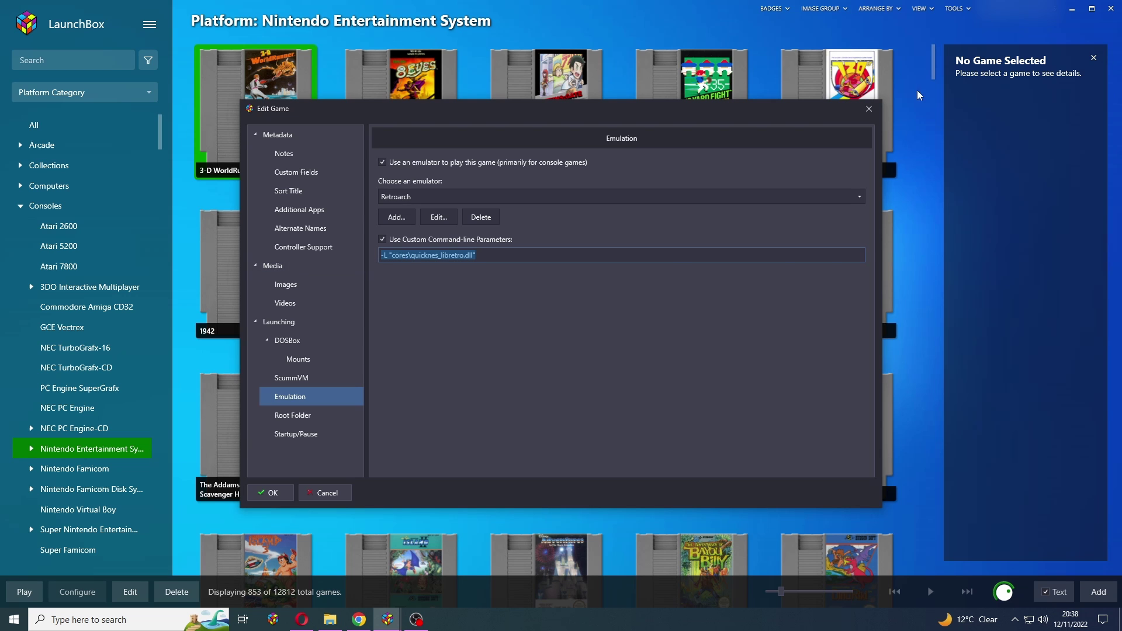
left_click(869, 108)
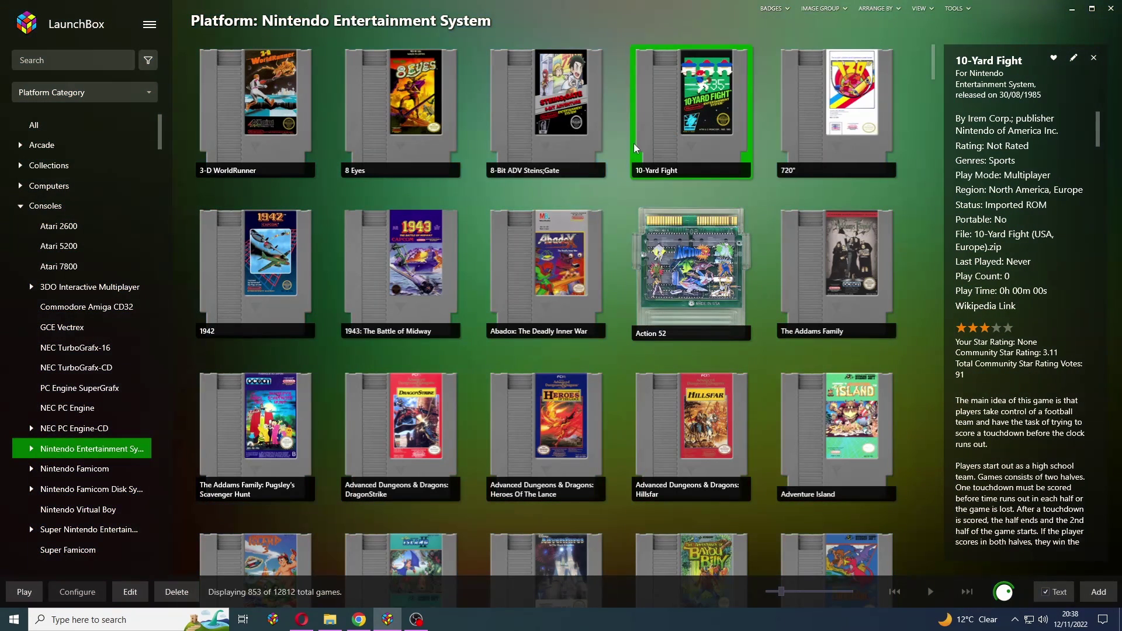
Enable custom command-line parameters in 10-Yard Fight's emulation settings and paste in the copied -L "cores\quicknes_libretro.dll"
right_click(638, 153)
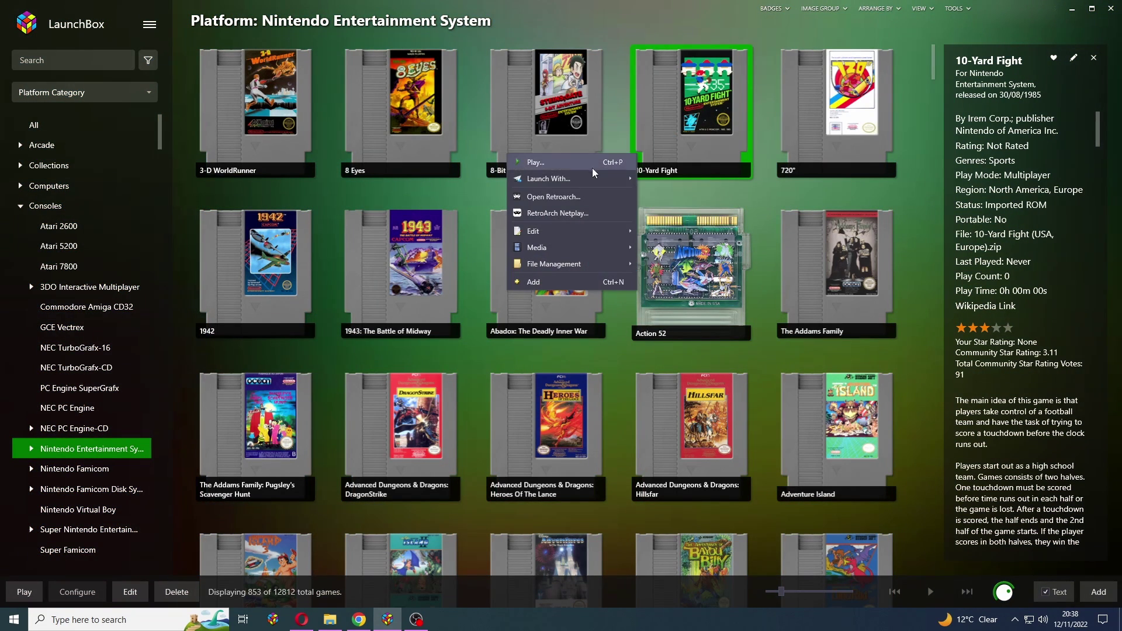
mouse_move(567, 231)
left_click(458, 231)
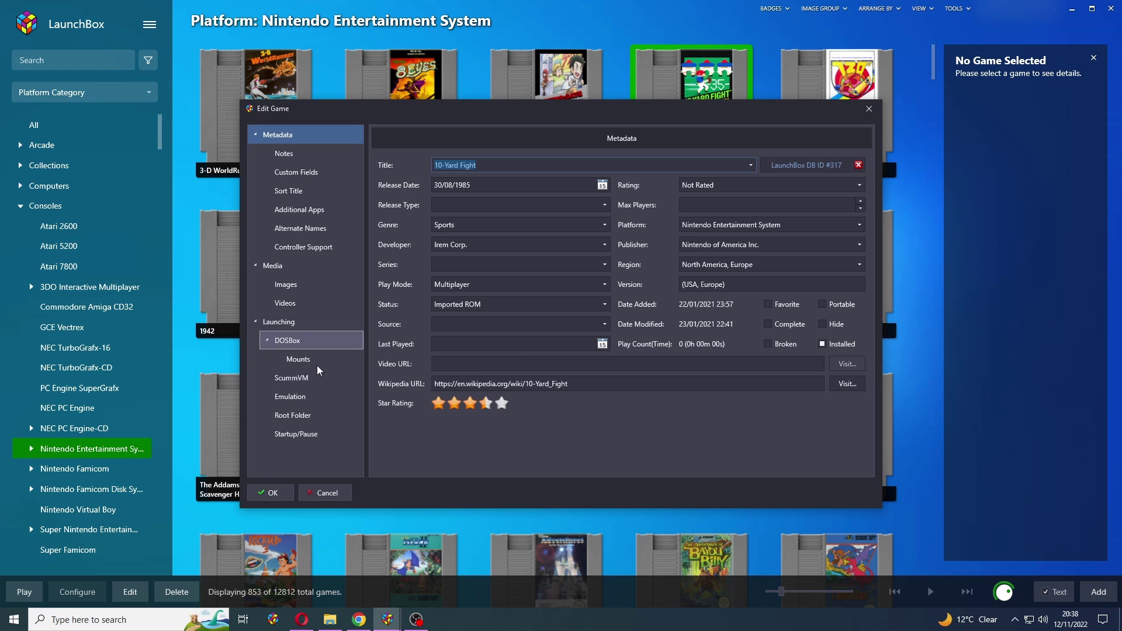
left_click(309, 394)
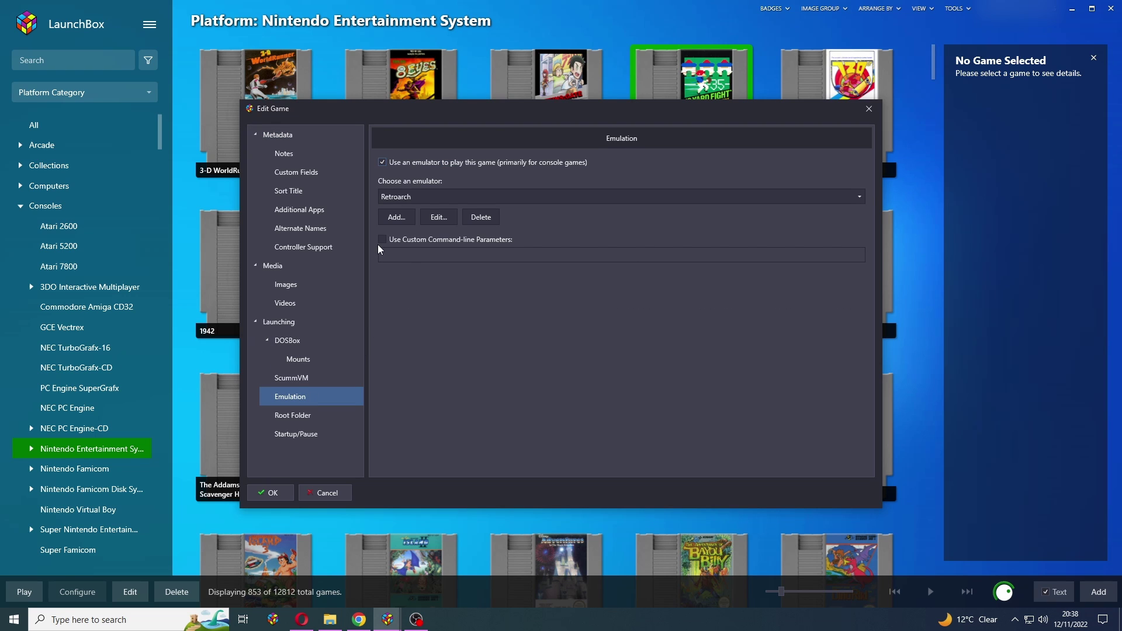
left_click(383, 240)
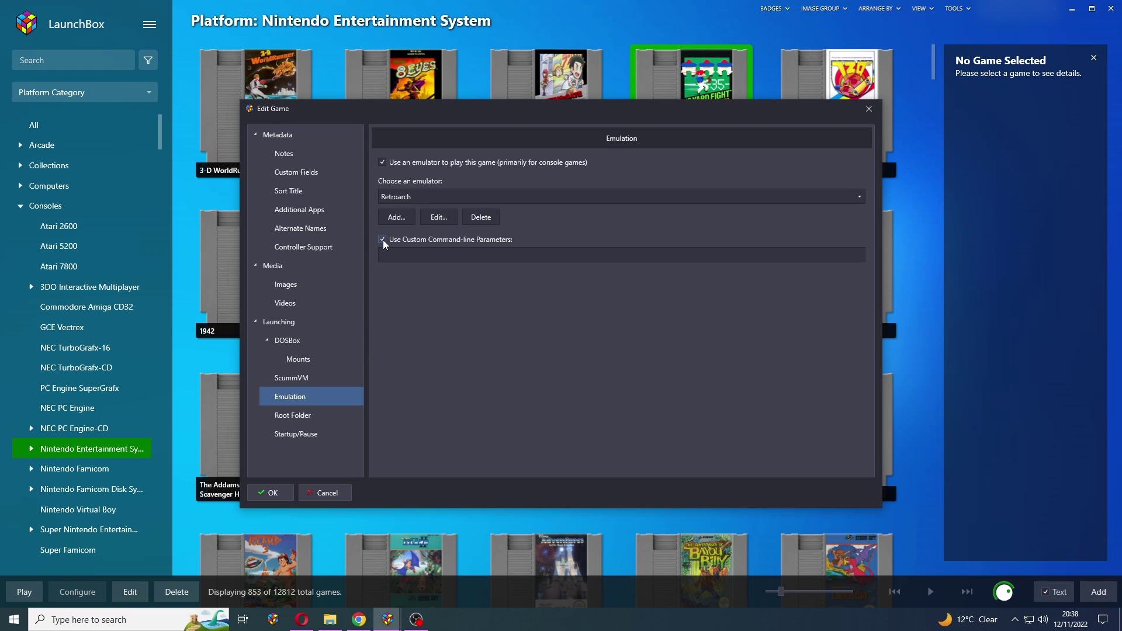
left_click(414, 254)
key("ctrl+v")
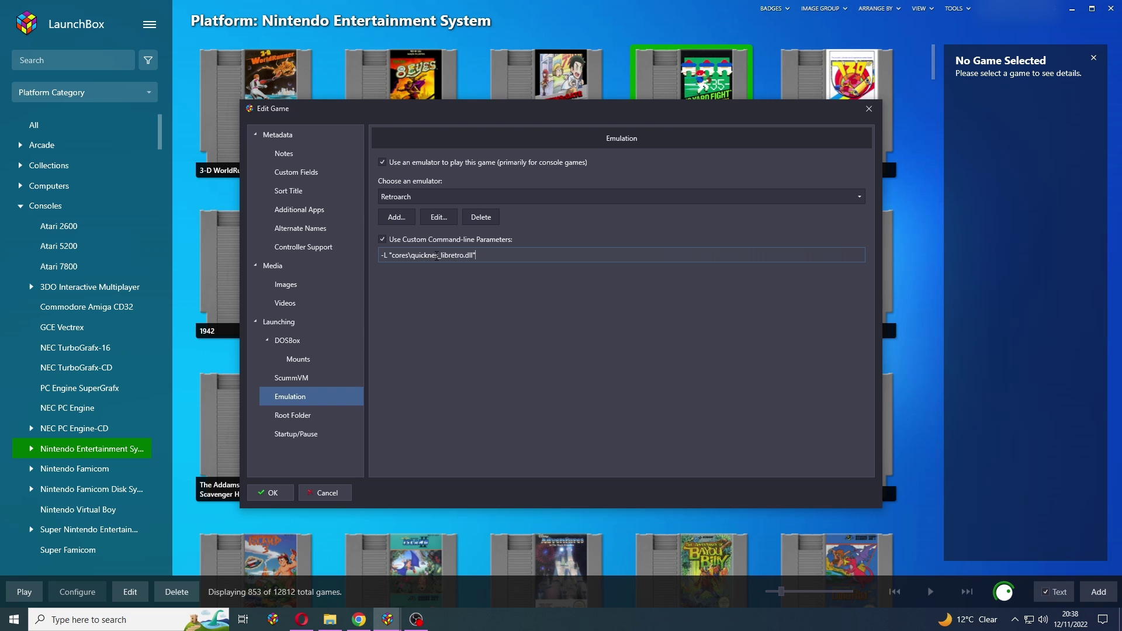
Change the core in 10-Yard Fight's custom parameters to nestopia, giving -L "cores\nestopia_libretro.dll", and save the game's settings
left_click_drag(438, 255, 411, 255)
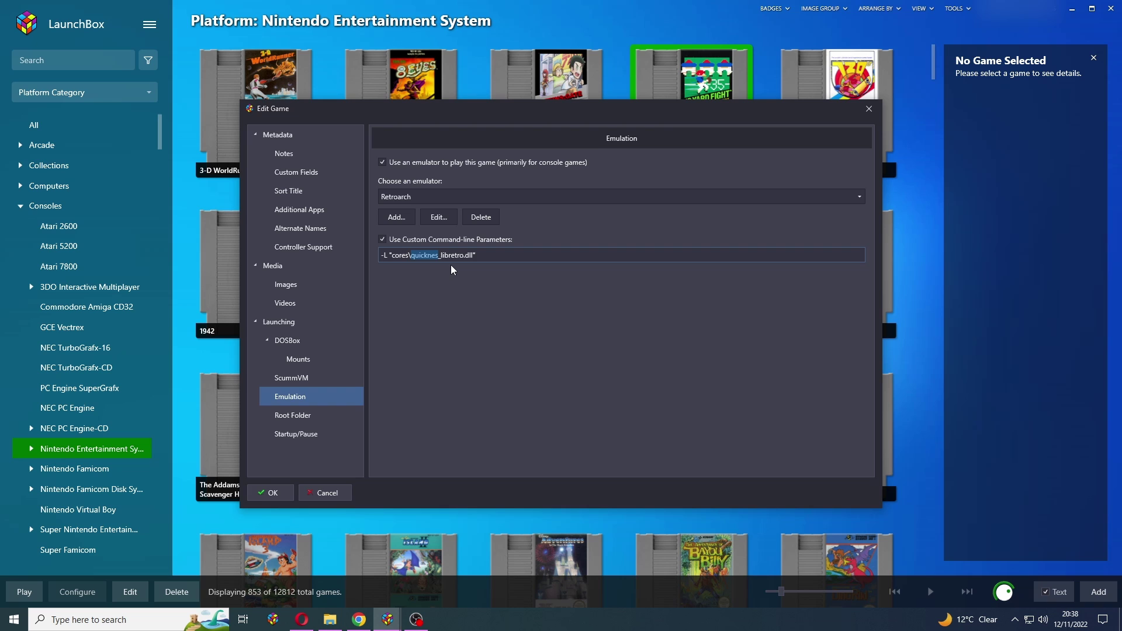
type("n")
left_click_drag(474, 256, 433, 257)
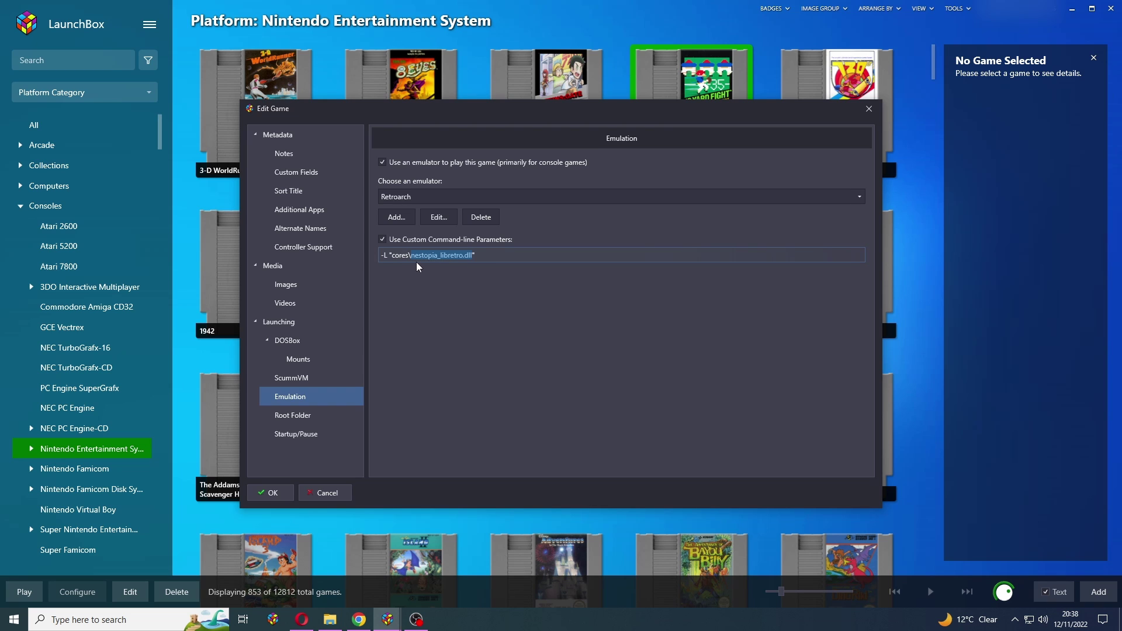
left_click(416, 254)
left_click_drag(411, 256, 462, 257)
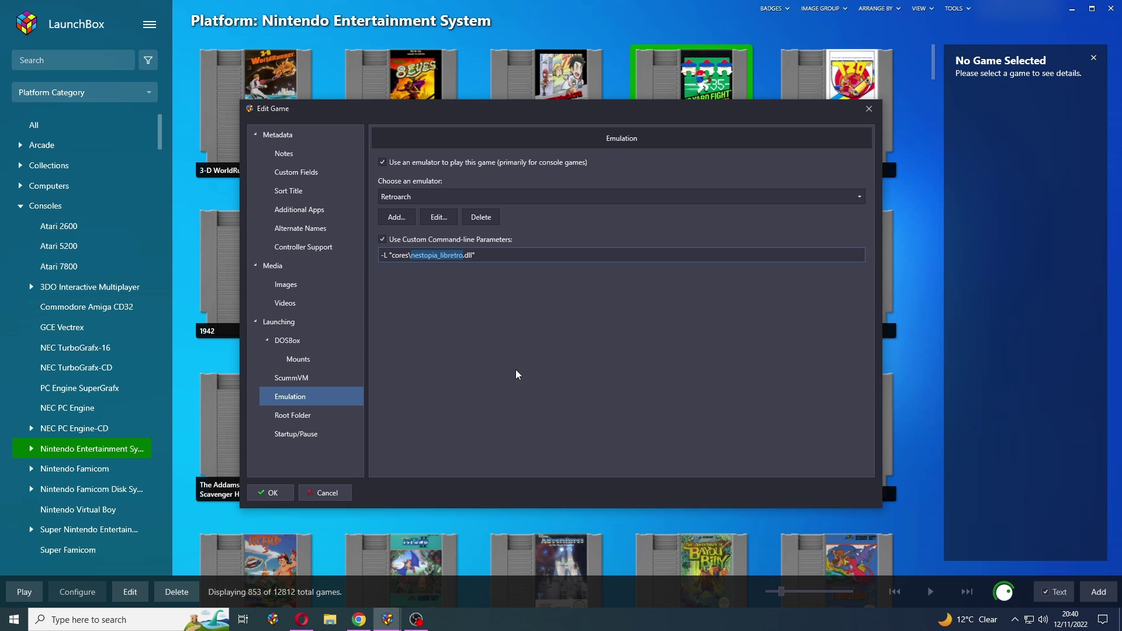
left_click(265, 493)
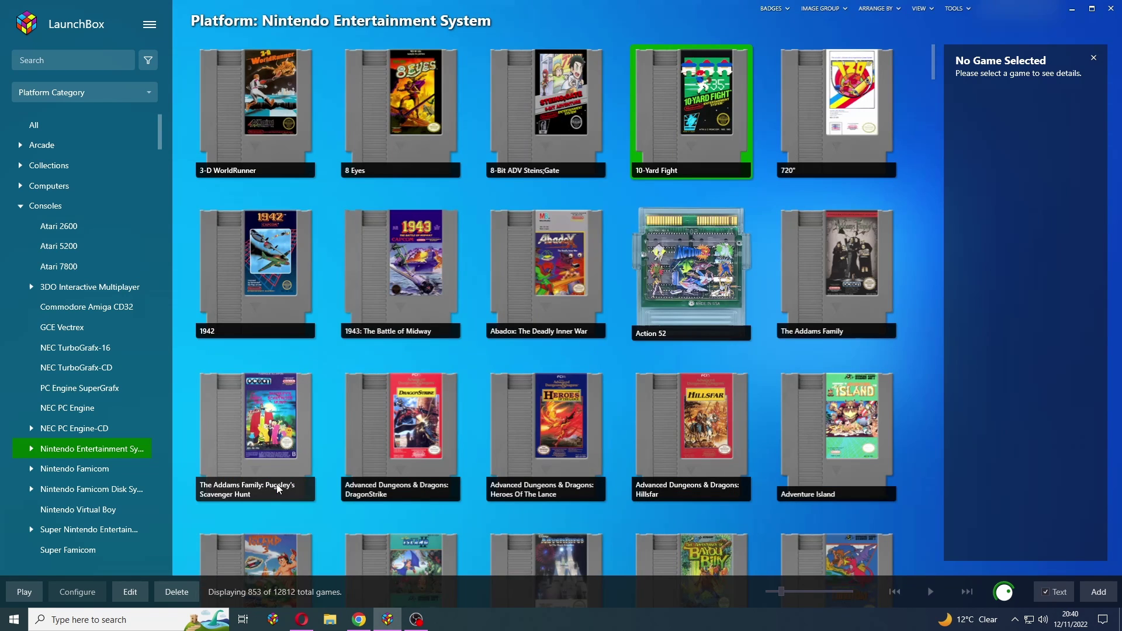
left_click(265, 111)
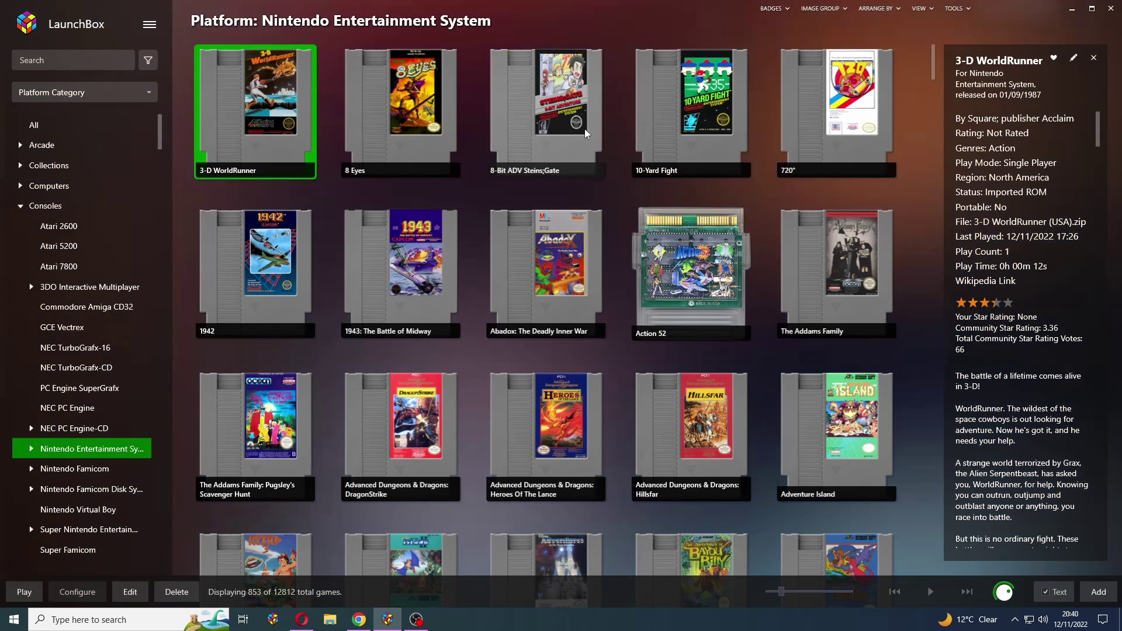
left_click(684, 125)
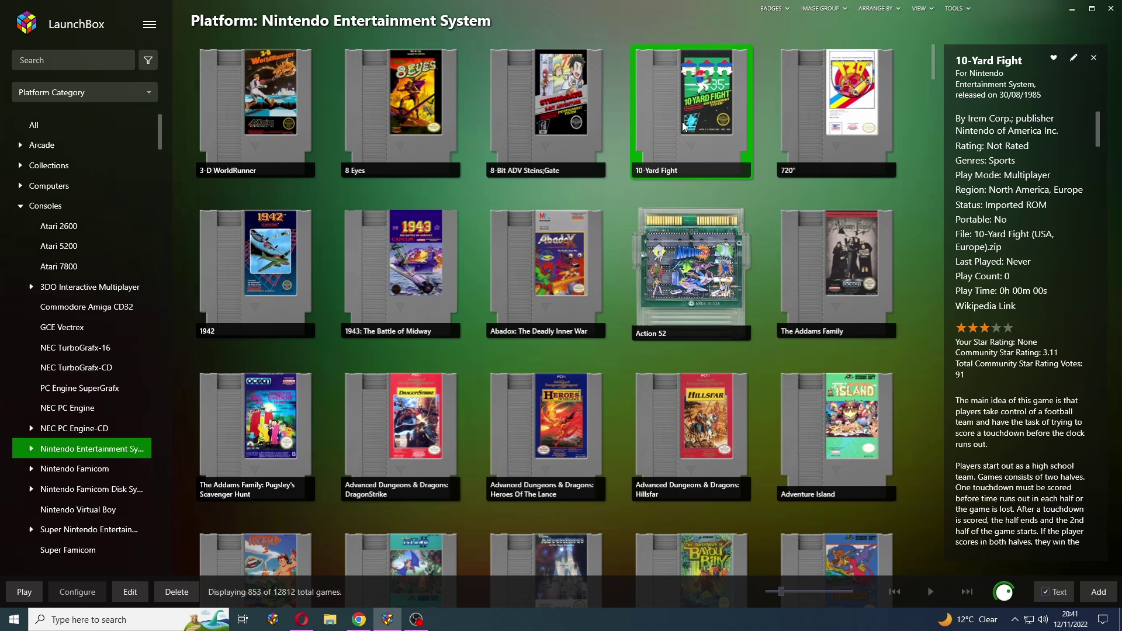
left_click(555, 300)
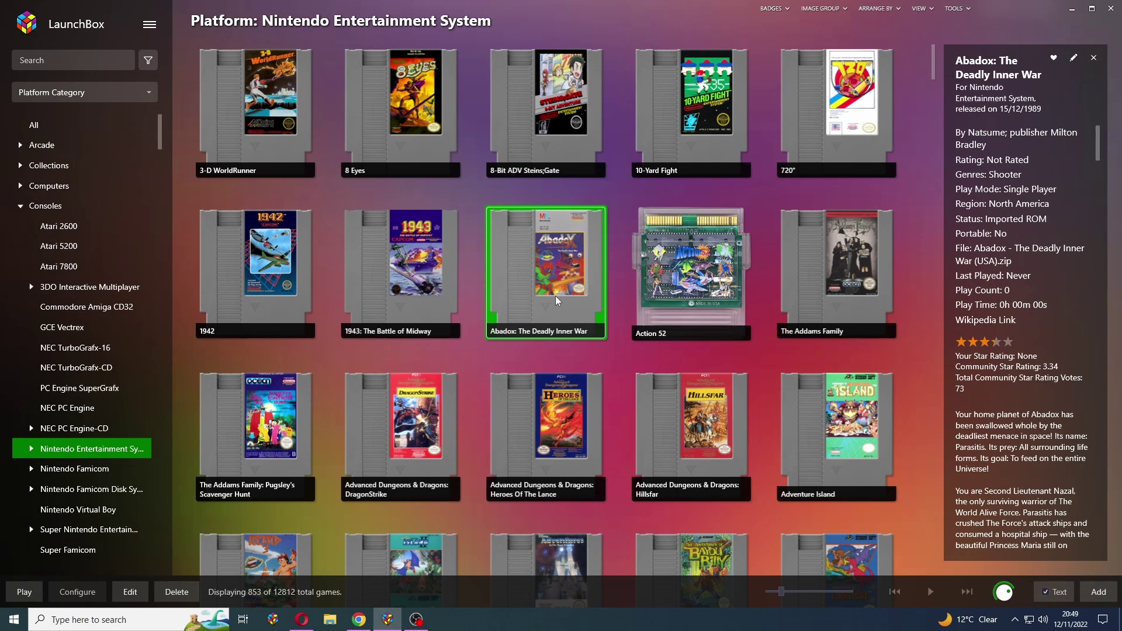